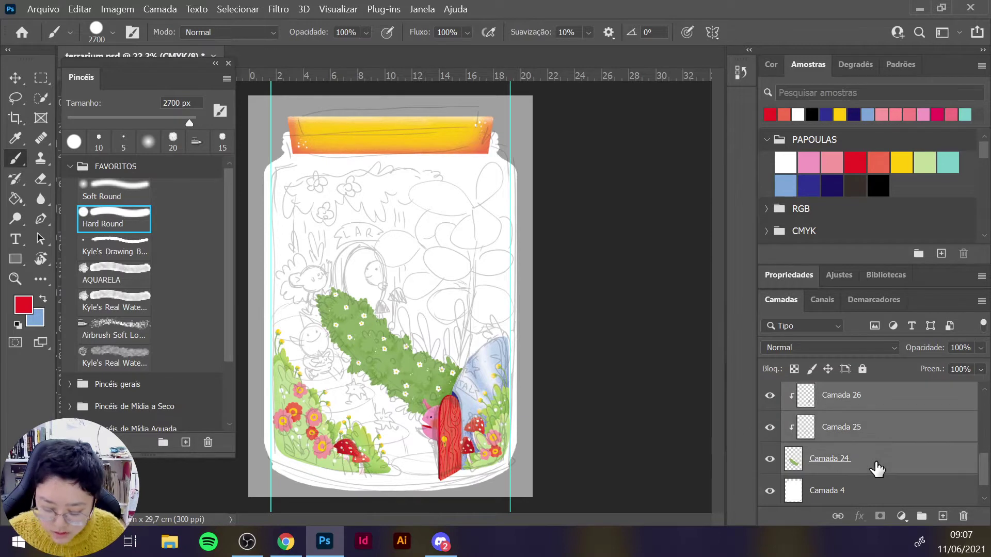
# Group the selected bush layers and name the group arbusto.
pyautogui.hotkey('ctrl', 'g')
pyautogui.doubleClick(831, 434)
pyautogui.write('aburso')
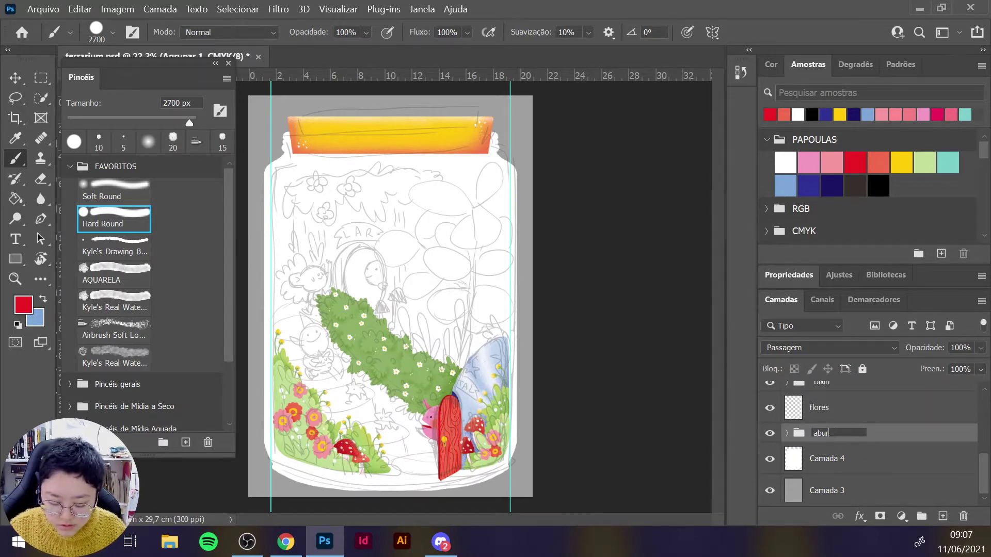
pyautogui.press('Return')
# Outline darker back leaves between the succulent's leaves in dark green with a 10 px brush on layer Camada 29.
pyautogui.moveTo(544, 434); pyautogui.dragTo(533, 418)
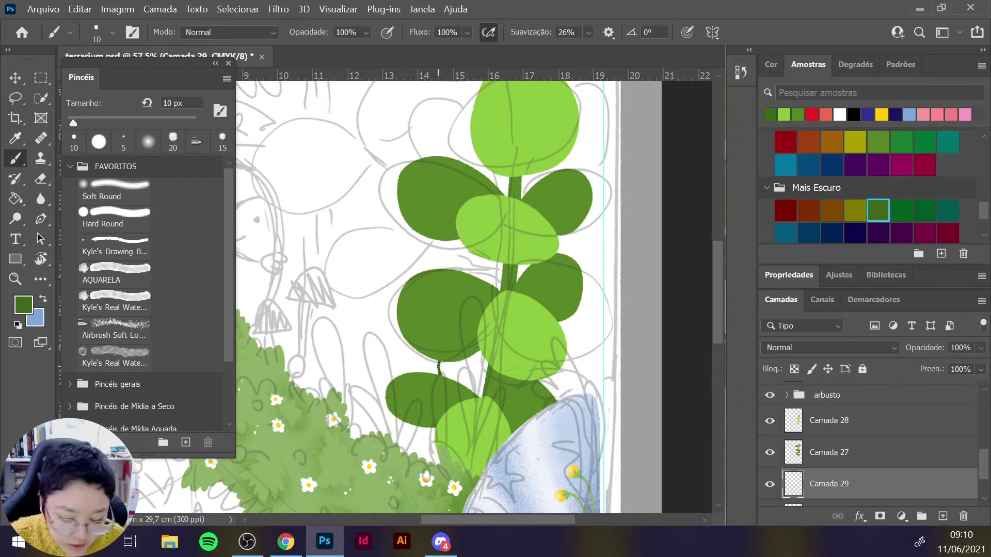
pyautogui.moveTo(448, 269); pyautogui.dragTo(464, 248)
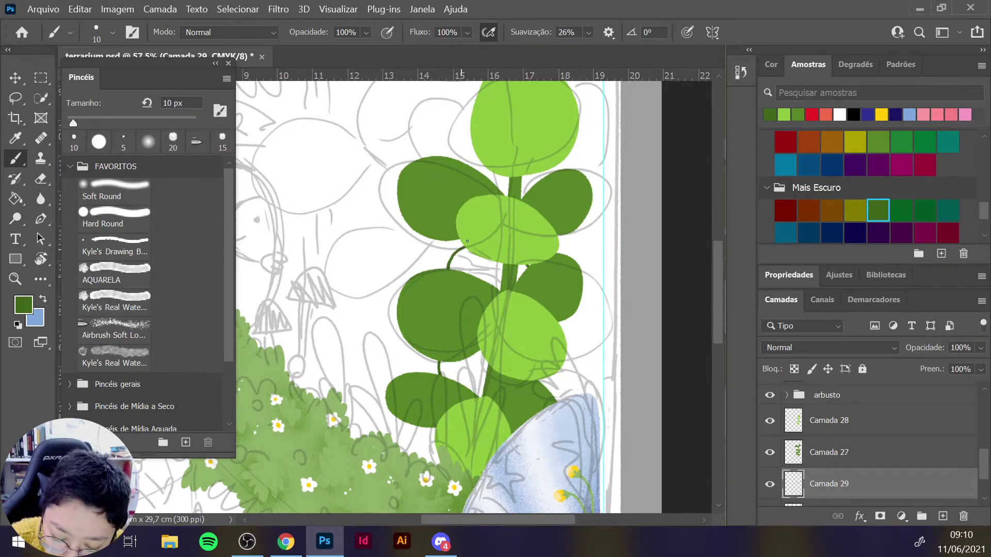
pyautogui.moveTo(509, 188); pyautogui.dragTo(505, 284)
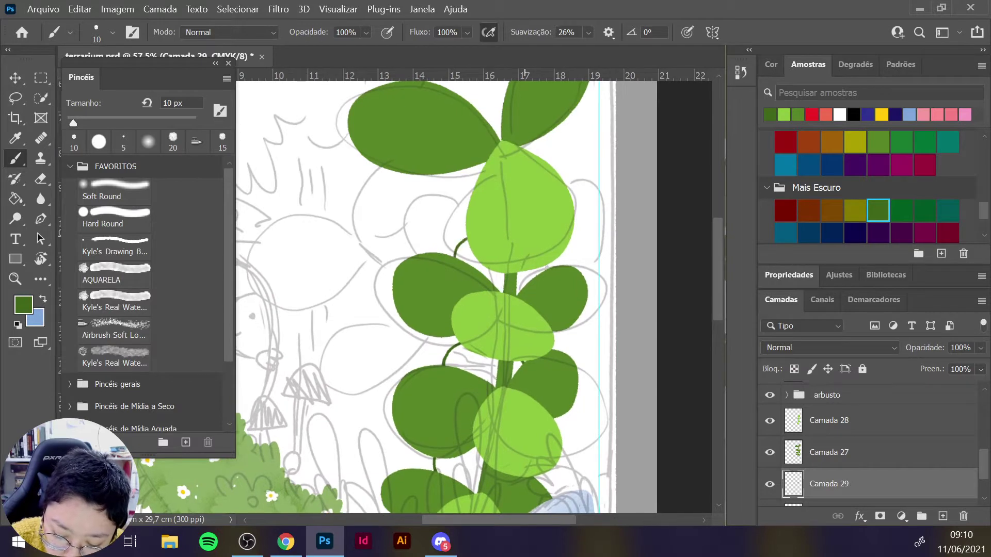
pyautogui.moveTo(507, 201); pyautogui.dragTo(500, 305)
pyautogui.moveTo(447, 193); pyautogui.dragTo(508, 180)
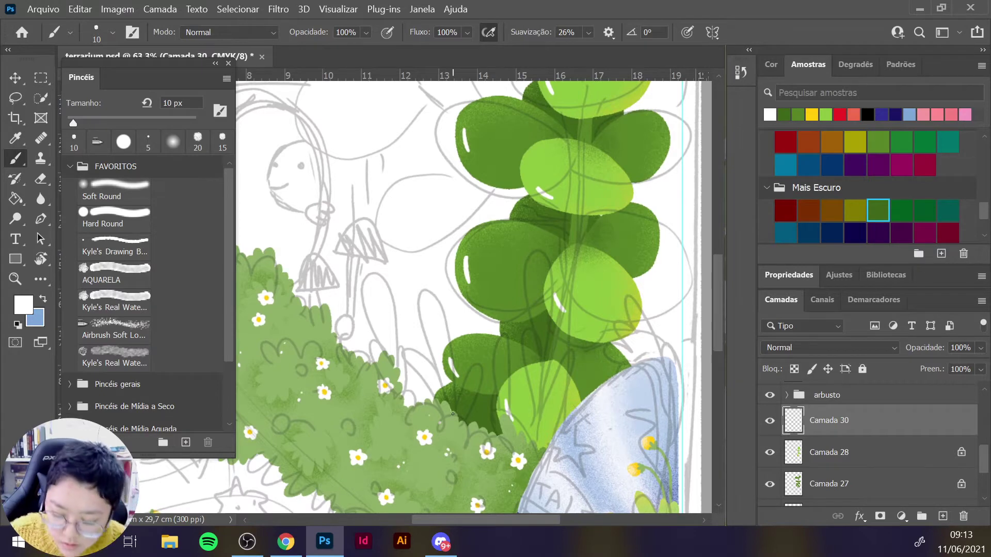
pyautogui.scroll(-5, 453, 414)
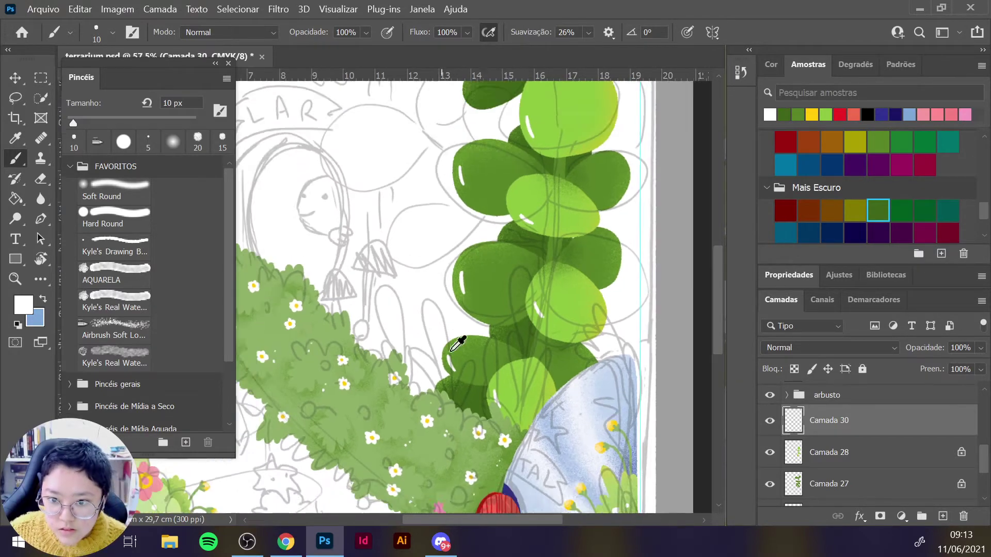
pyautogui.scroll(2, 557, 335)
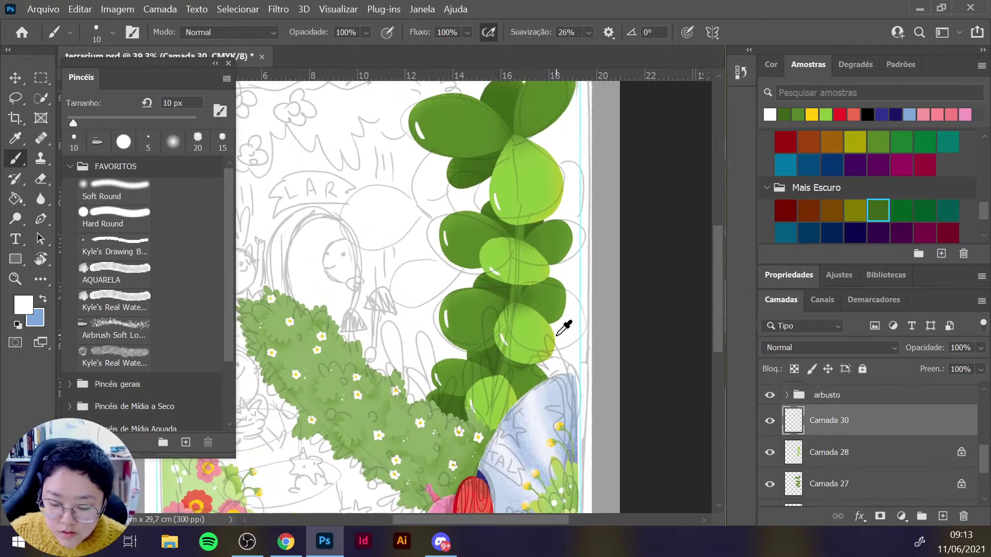
pyautogui.click(237, 9)
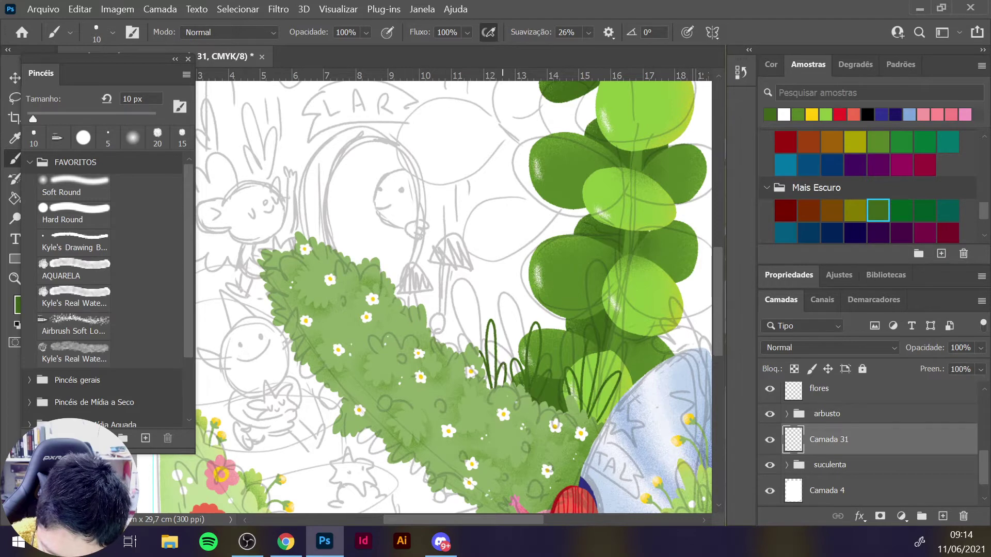
# Outline tall grass blades behind the bush in dark green with a 10 px brush on layer Camada 31.
pyautogui.moveTo(447, 346); pyautogui.dragTo(461, 288)
pyautogui.moveTo(467, 351)
pyautogui.mouseDown()
pyautogui.moveTo(471, 316)
pyautogui.moveTo(449, 345)
pyautogui.mouseUp()
pyautogui.moveTo(503, 390); pyautogui.dragTo(485, 370)
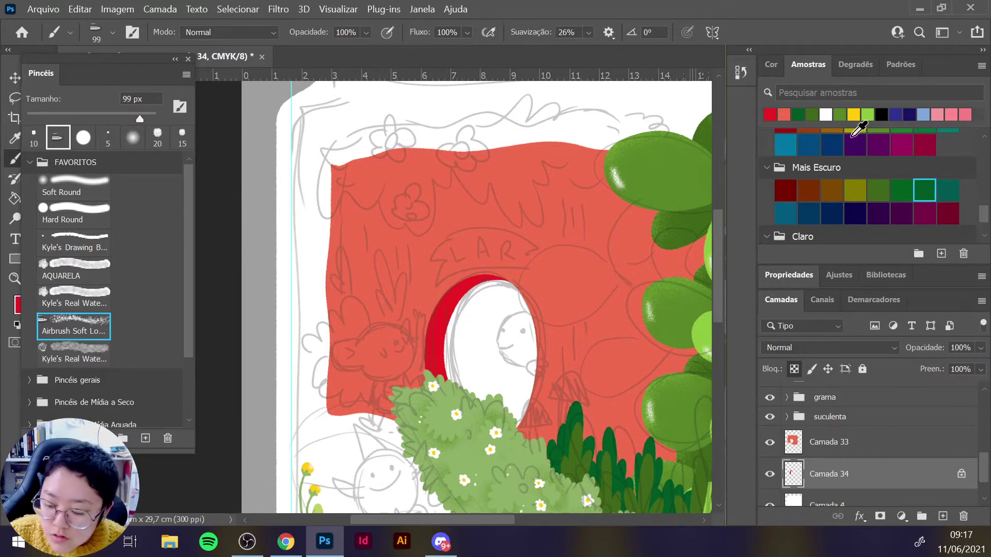
# Shade the red inner edge of the arch on layer Camada 34 with dark red from the Escura swatches, using the 99 px Airbrush Soft brush.
pyautogui.scroll(2, 980, 215)
pyautogui.click(788, 204)
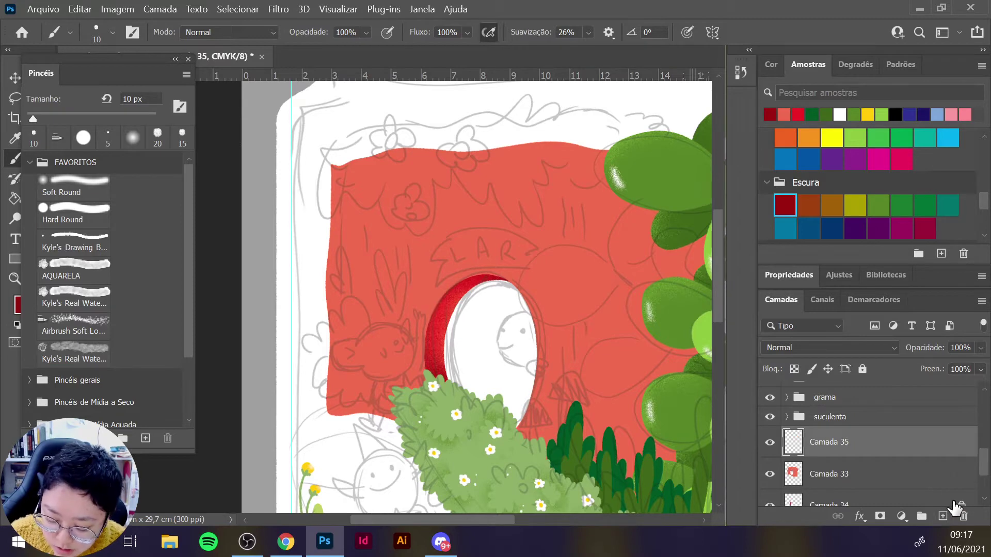
pyautogui.scroll(3, 573, 188)
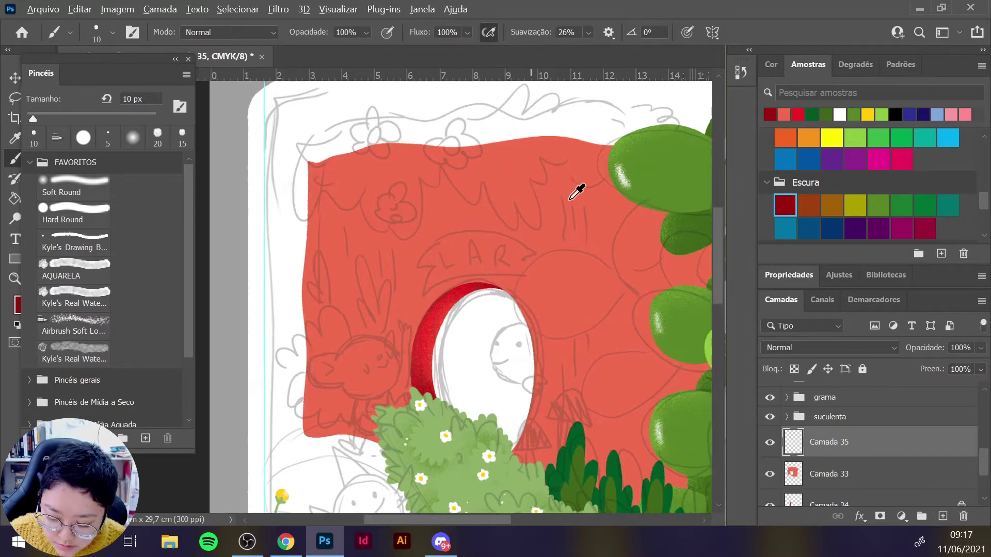
# Paint a white ribbon banner over the sketched LAR sign above the arch and shade it with speckled yellow.
pyautogui.click(841, 113)
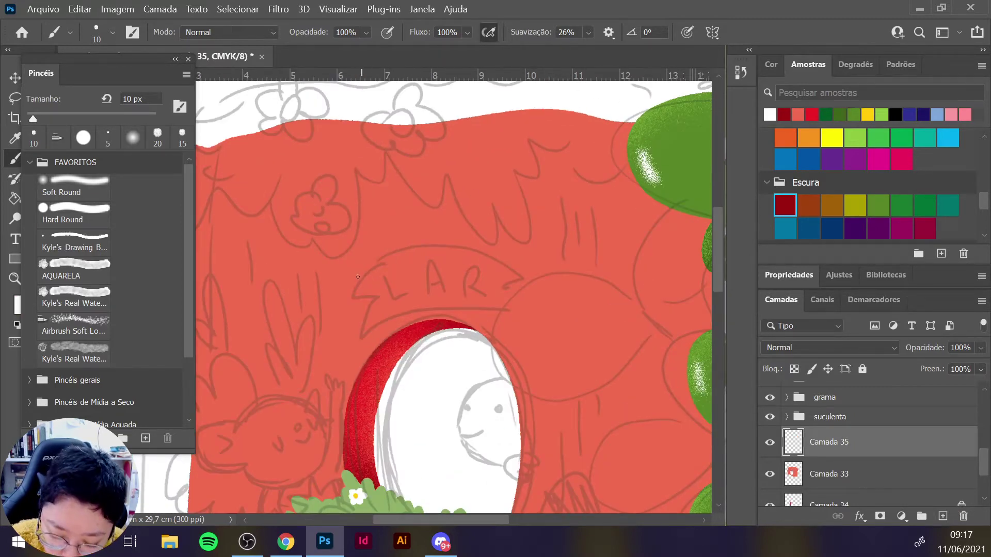
pyautogui.moveTo(377, 260)
pyautogui.mouseDown()
pyautogui.moveTo(432, 248)
pyautogui.moveTo(485, 263)
pyautogui.moveTo(517, 286)
pyautogui.mouseUp()
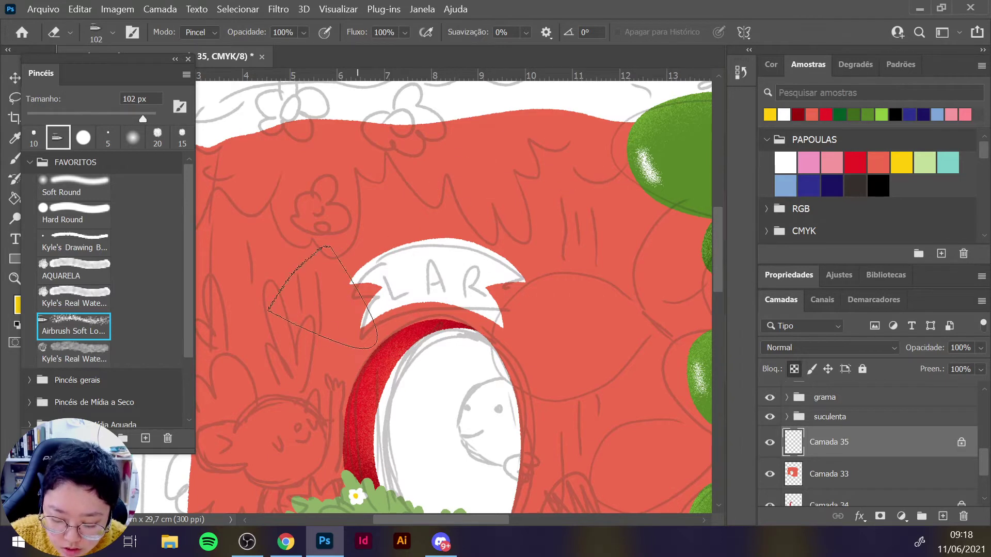
pyautogui.moveTo(394, 309); pyautogui.dragTo(385, 297)
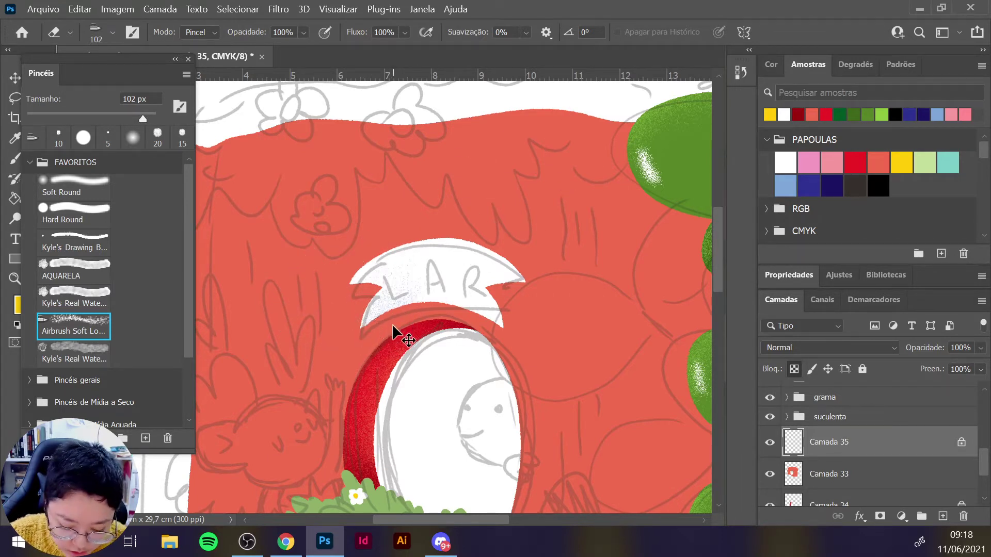
pyautogui.press('b')
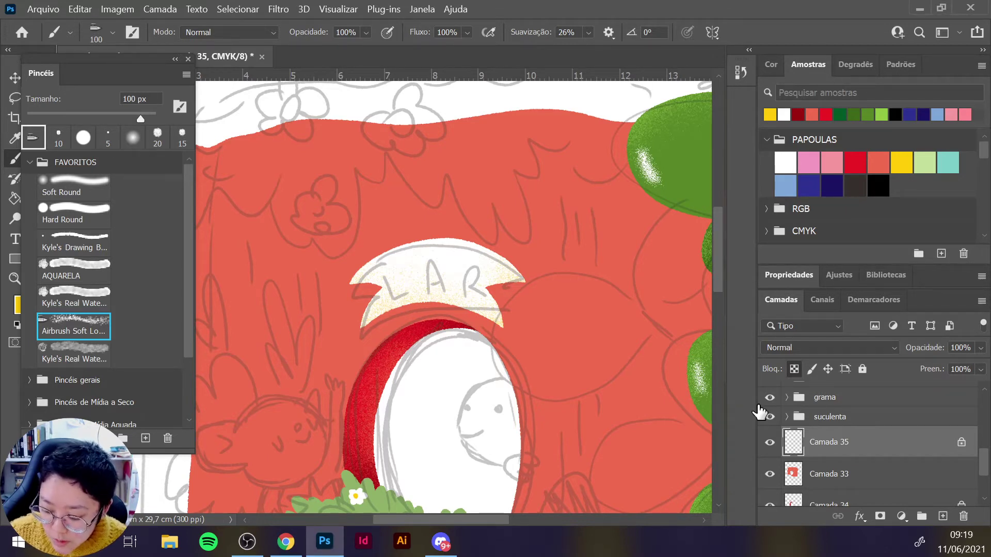
# Choose the small 10 px brush, reduce it to 7 px, and add a new layer above the banner layer.
pyautogui.scroll(2, 405, 236)
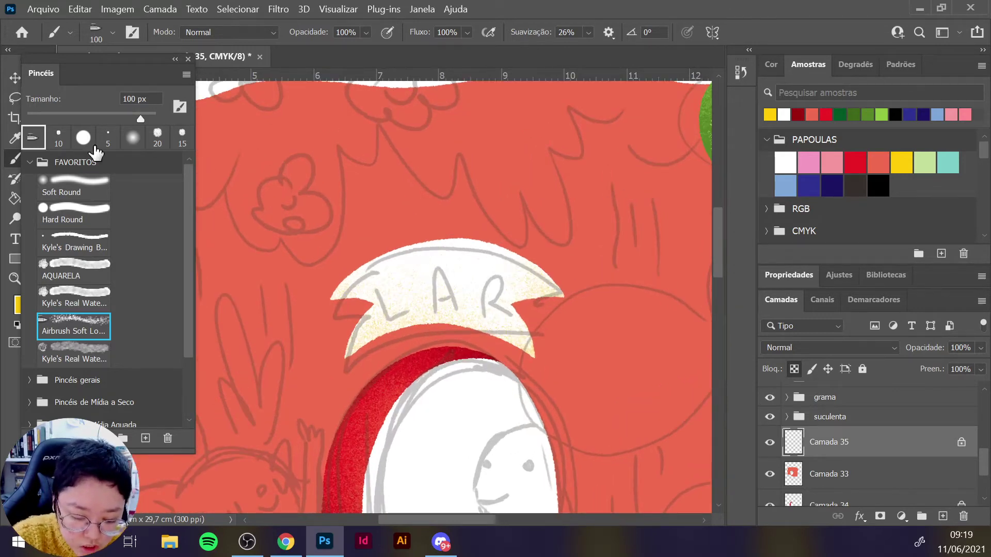
pyautogui.scroll(-1, 421, 312)
pyautogui.scroll(-3, 421, 312)
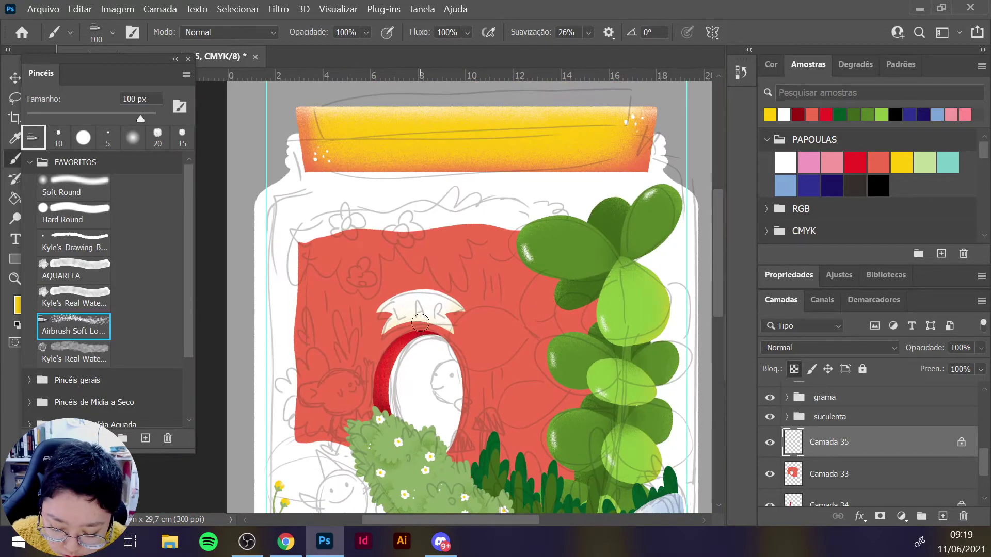
pyautogui.scroll(-5, 464, 325)
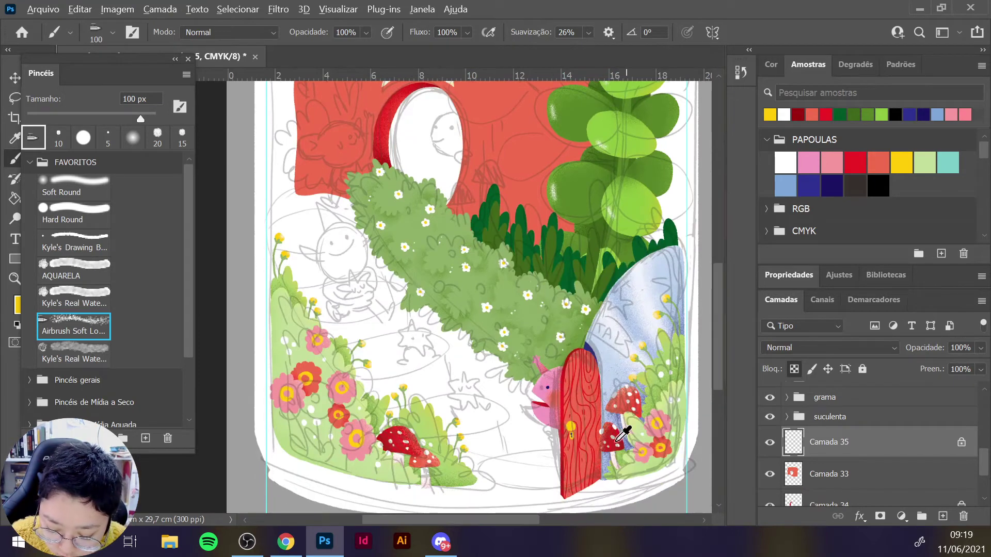
pyautogui.scroll(3, 593, 413)
pyautogui.scroll(1, 586, 405)
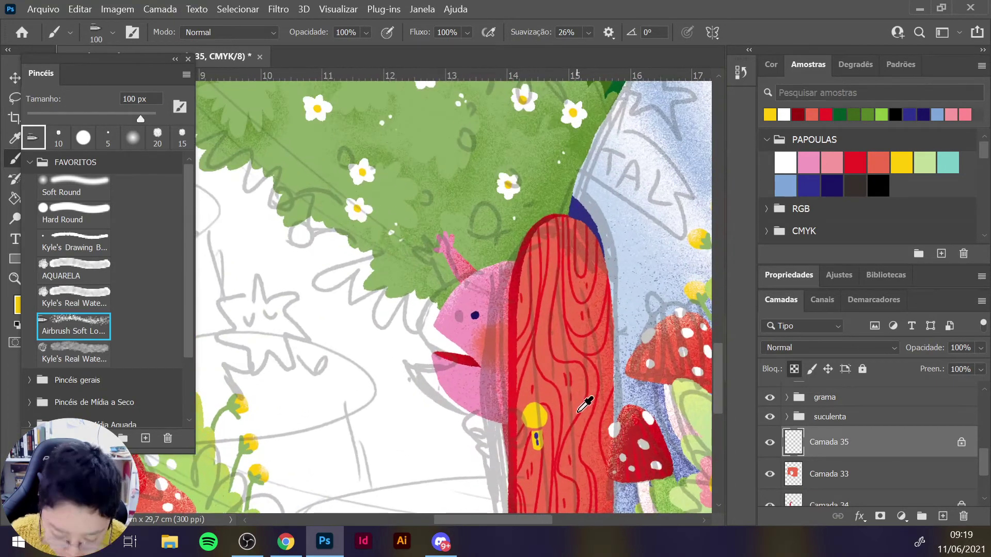
pyautogui.click(59, 137)
pyautogui.scroll(1, 522, 309)
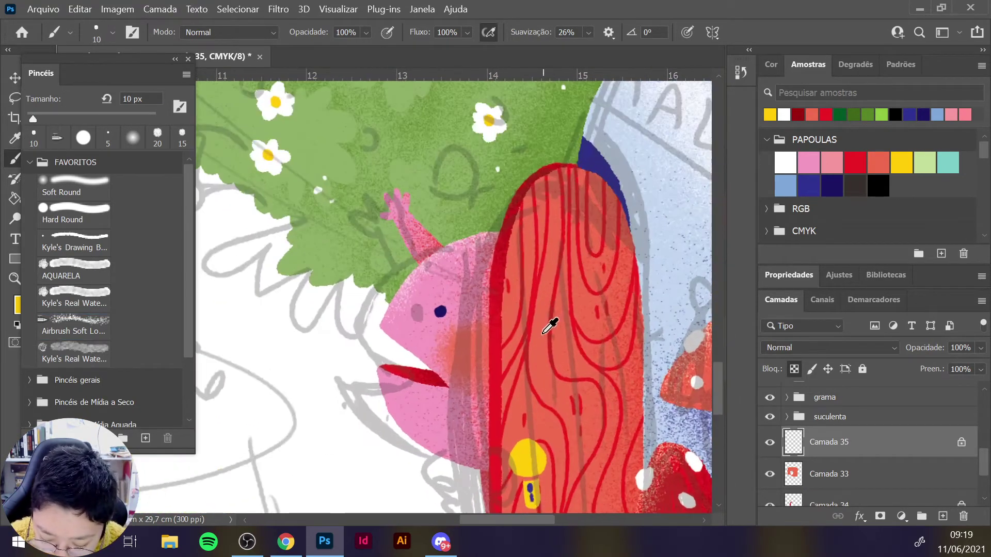
pyautogui.press('[')
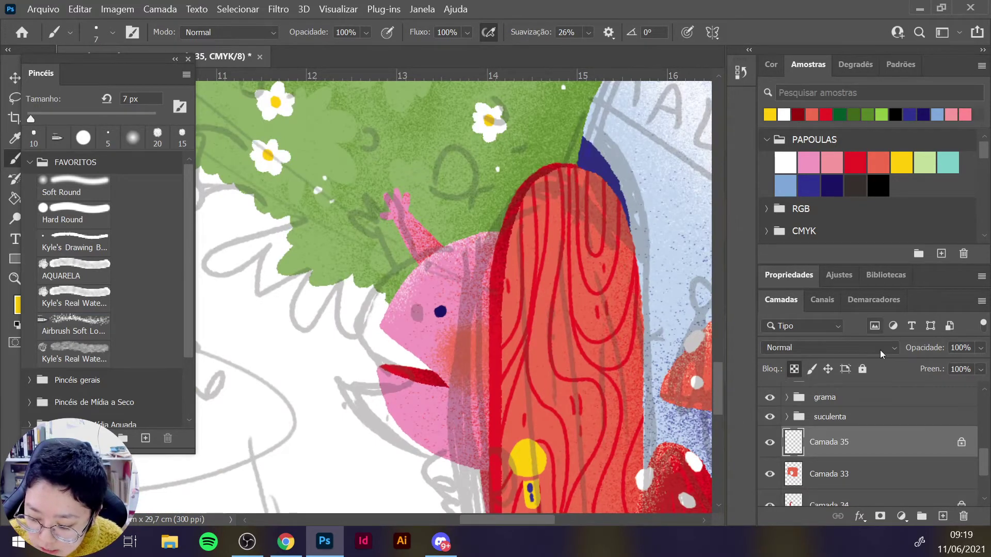
pyautogui.click(942, 516)
pyautogui.click(534, 358)
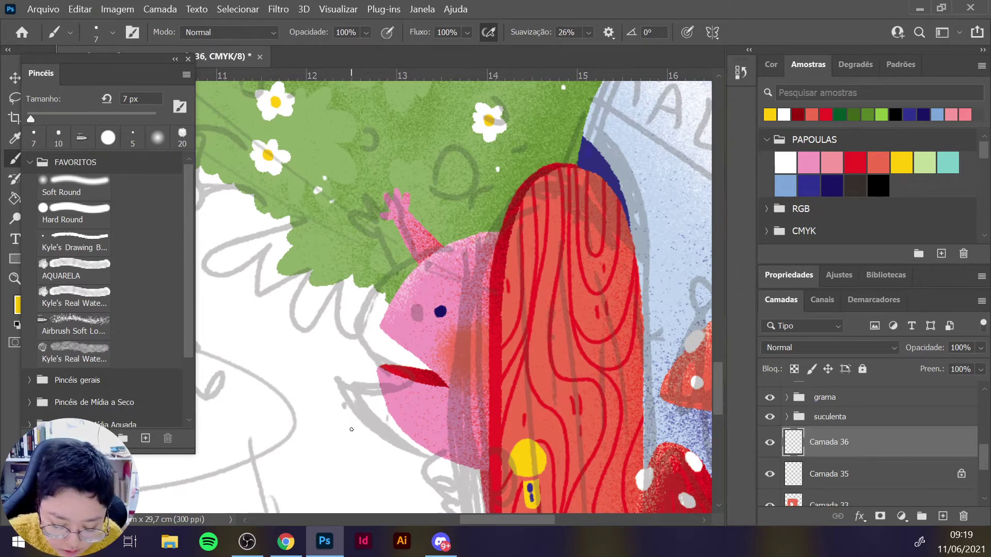
pyautogui.hotkey('ctrl', 'z')
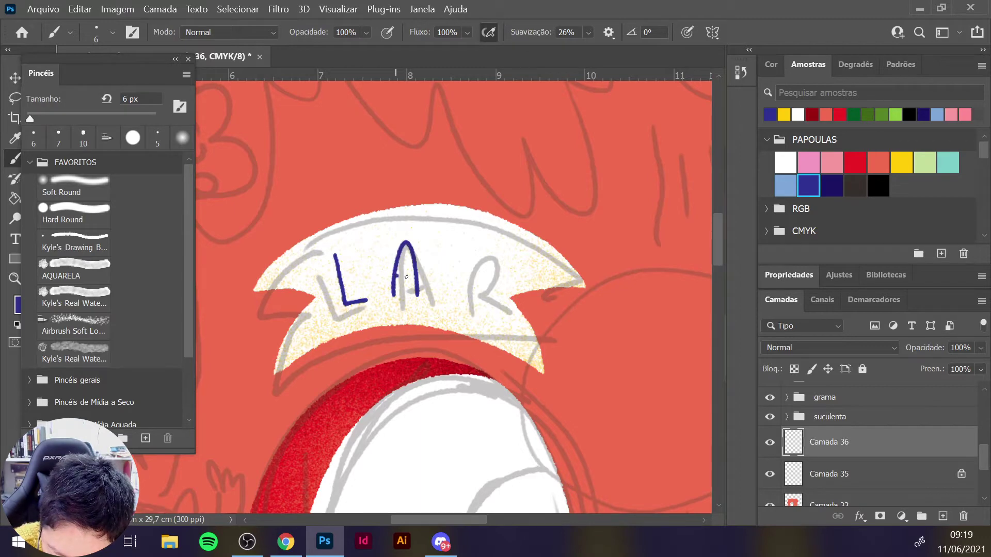
# Hand-letter LAR on the banner in dark blue with a 6 px brush on layer Camada 36.
pyautogui.moveTo(407, 277); pyautogui.dragTo(416, 279)
pyautogui.moveTo(457, 242)
pyautogui.mouseDown()
pyautogui.moveTo(481, 258)
pyautogui.moveTo(461, 265)
pyautogui.moveTo(480, 299)
pyautogui.mouseUp()
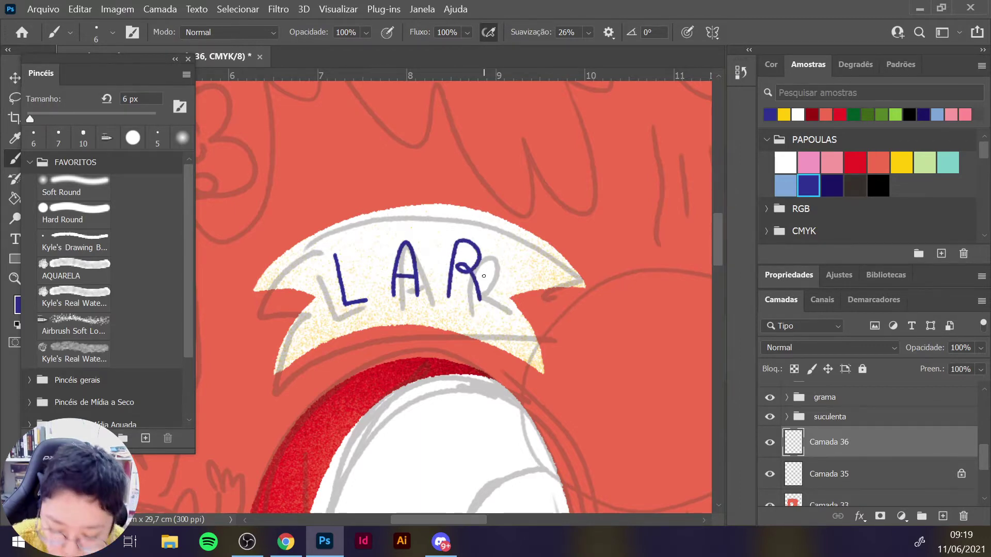
pyautogui.scroll(-6, 484, 276)
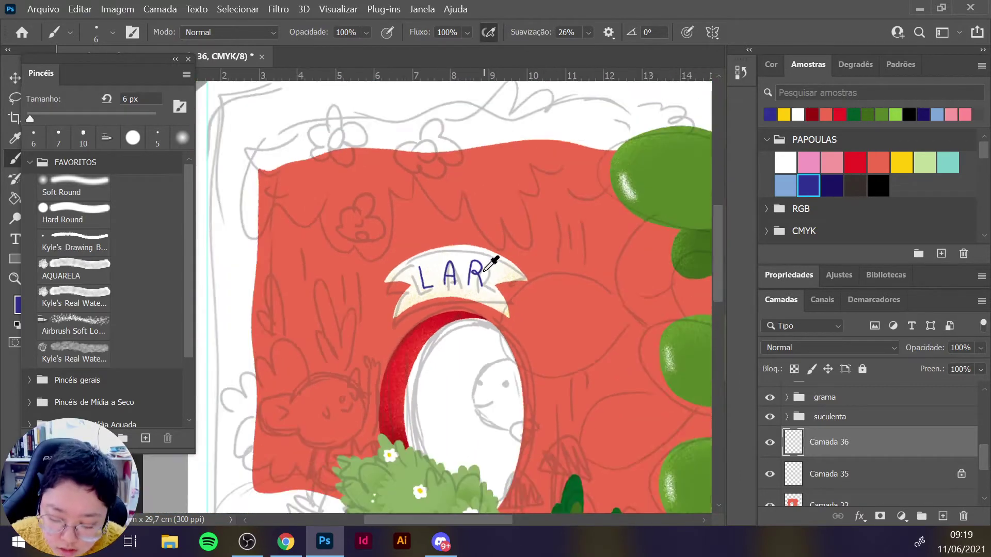
pyautogui.scroll(-1, 464, 222)
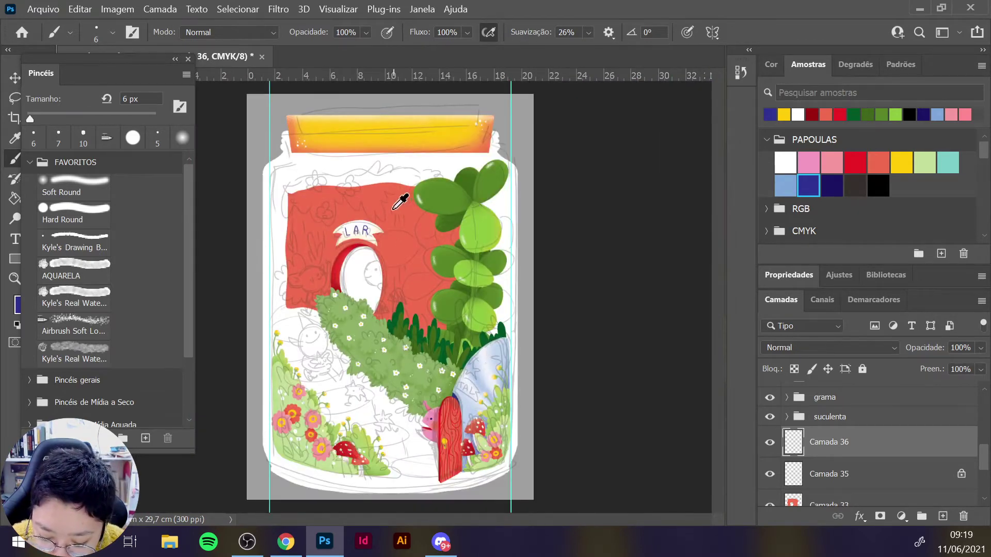
# Redraw the letter L on the banner slightly farther from the A, and check the lettering layer by toggling its visibility.
pyautogui.scroll(2, 304, 207)
pyautogui.scroll(4, 361, 170)
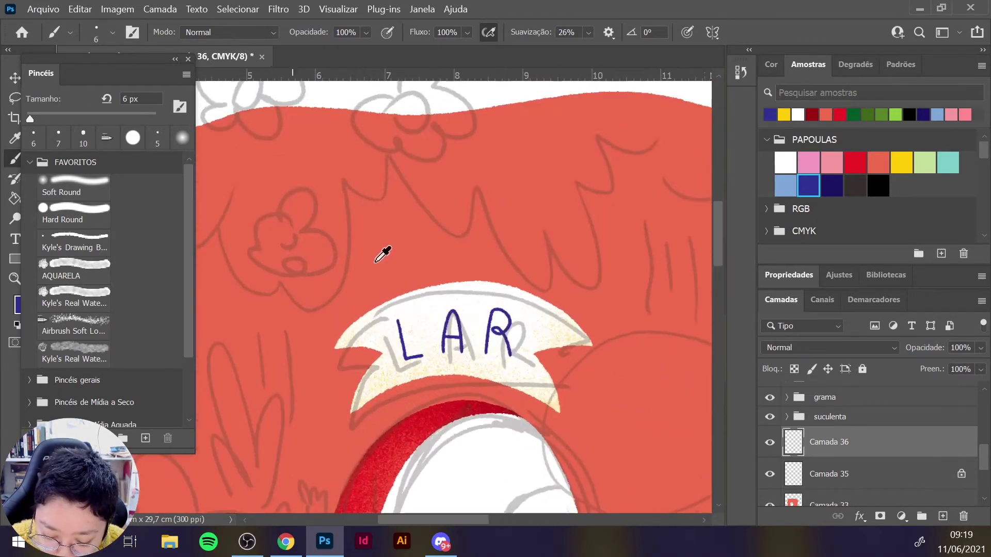
pyautogui.moveTo(397, 319); pyautogui.dragTo(402, 359)
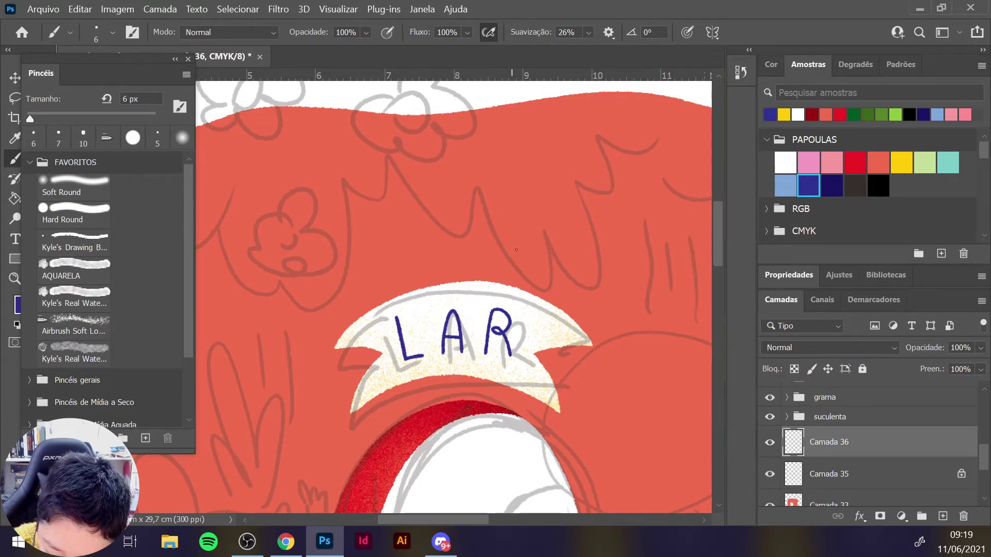
pyautogui.scroll(-3, 511, 262)
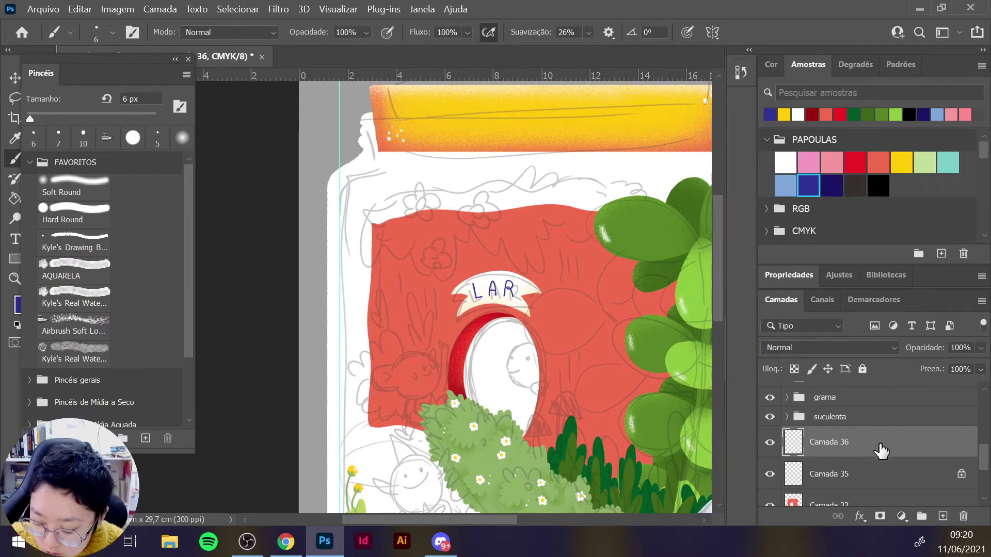
pyautogui.click(770, 442)
pyautogui.click(771, 443)
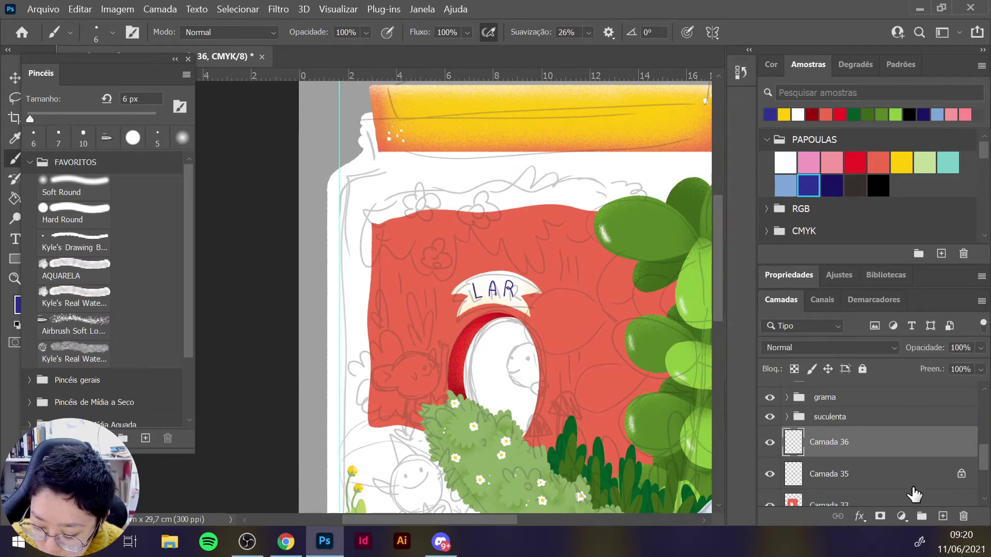
# Add a new layer above the lettering and sample the light green of the foliage at the jar's lower left.
pyautogui.click(945, 518)
pyautogui.scroll(3, 602, 155)
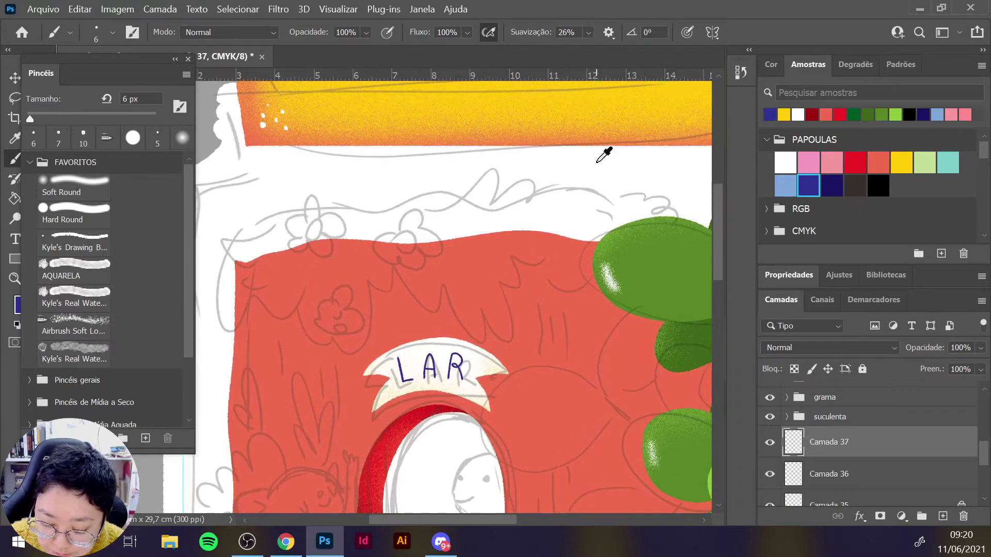
pyautogui.scroll(-3, 553, 220)
pyautogui.scroll(3, 299, 453)
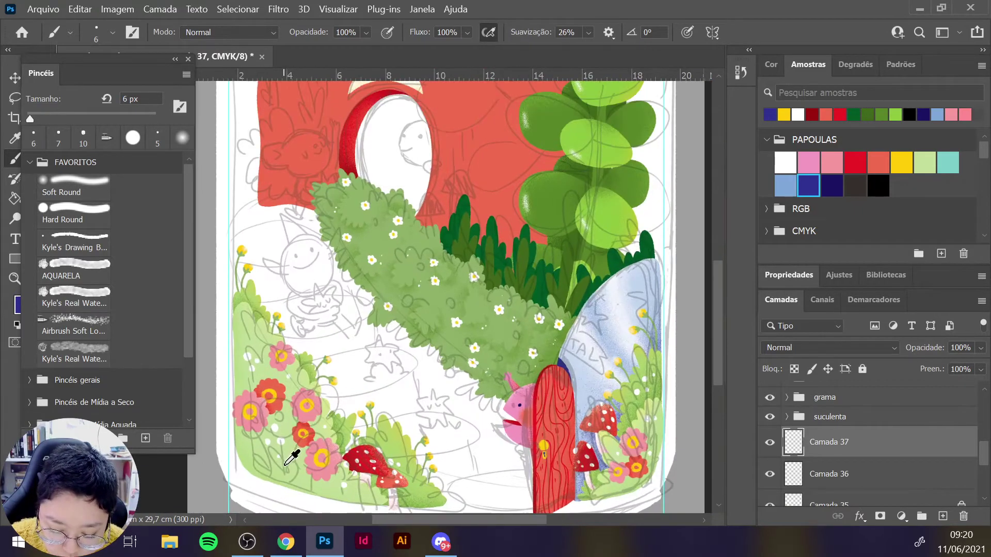
pyautogui.keyDown('alt'); pyautogui.click(300, 453); pyautogui.keyUp('alt')
pyautogui.scroll(5, 258, 144)
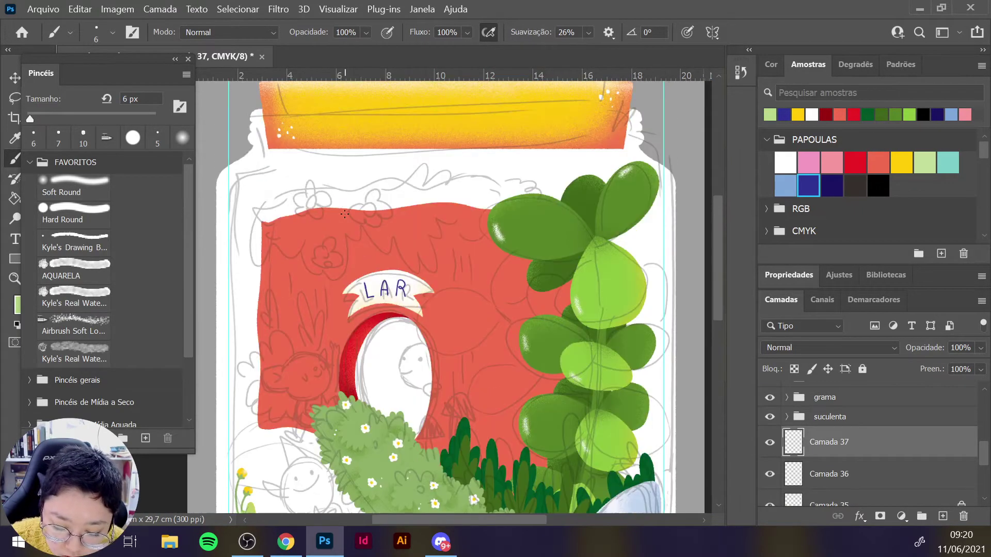
# Outline the hanging foliage across the top of the red wall in light green with the 6 px brush, up to the succulent.
pyautogui.scroll(2, 273, 174)
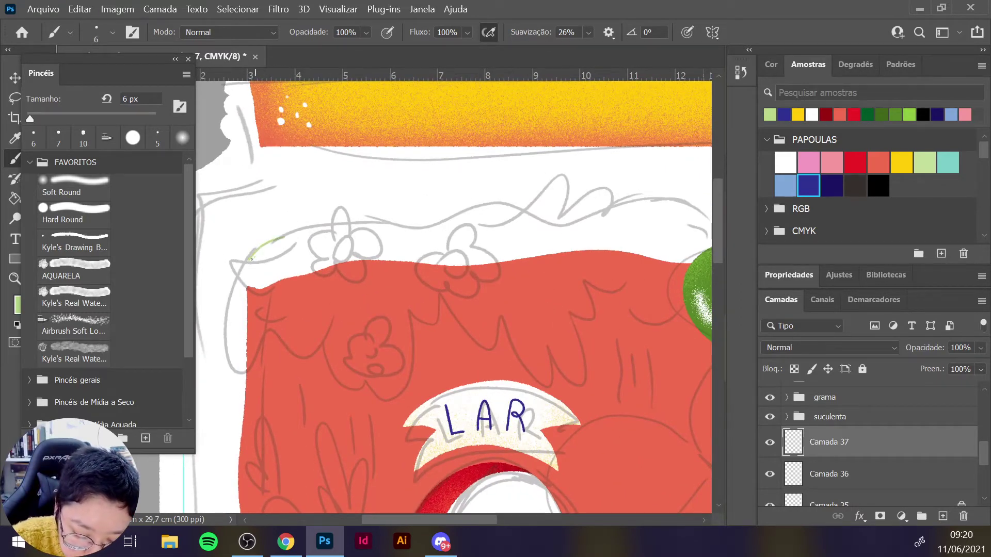
pyautogui.moveTo(245, 278)
pyautogui.mouseDown()
pyautogui.moveTo(227, 343)
pyautogui.moveTo(247, 364)
pyautogui.moveTo(279, 325)
pyautogui.moveTo(296, 326)
pyautogui.moveTo(310, 354)
pyautogui.moveTo(325, 287)
pyautogui.moveTo(317, 314)
pyautogui.moveTo(328, 350)
pyautogui.moveTo(353, 360)
pyautogui.moveTo(395, 410)
pyautogui.moveTo(410, 309)
pyautogui.moveTo(424, 331)
pyautogui.moveTo(450, 300)
pyautogui.moveTo(462, 328)
pyautogui.moveTo(497, 338)
pyautogui.moveTo(496, 314)
pyautogui.moveTo(534, 377)
pyautogui.moveTo(545, 353)
pyautogui.moveTo(590, 390)
pyautogui.mouseUp()
pyautogui.moveTo(594, 330)
pyautogui.mouseDown()
pyautogui.moveTo(579, 280)
pyautogui.moveTo(593, 301)
pyautogui.moveTo(620, 288)
pyautogui.moveTo(648, 291)
pyautogui.moveTo(664, 333)
pyautogui.moveTo(671, 292)
pyautogui.mouseUp()
pyautogui.moveTo(284, 237)
pyautogui.mouseDown()
pyautogui.moveTo(316, 231)
pyautogui.moveTo(297, 215)
pyautogui.moveTo(441, 230)
pyautogui.moveTo(499, 204)
pyautogui.moveTo(539, 212)
pyautogui.moveTo(577, 202)
pyautogui.moveTo(562, 218)
pyautogui.moveTo(598, 188)
pyautogui.moveTo(608, 209)
pyautogui.moveTo(663, 188)
pyautogui.mouseUp()
pyautogui.moveTo(646, 152)
pyautogui.mouseDown()
pyautogui.moveTo(486, 168)
pyautogui.moveTo(573, 178)
pyautogui.moveTo(612, 196)
pyautogui.moveTo(511, 245)
pyautogui.mouseUp()
pyautogui.moveTo(405, 325); pyautogui.dragTo(581, 482)
pyautogui.moveTo(520, 267); pyautogui.dragTo(564, 280)
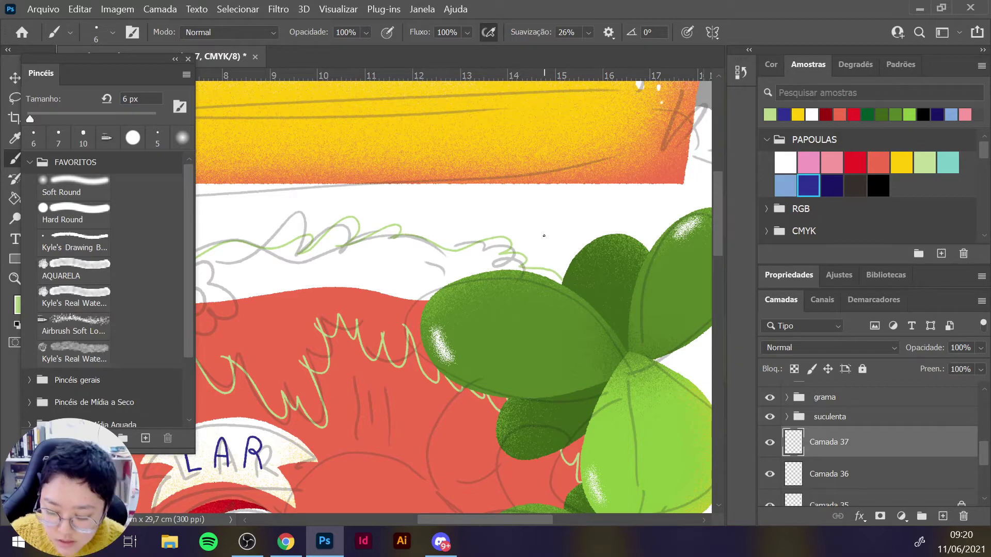
# Fill the outlined hanging foliage across the top of the red wall with light green.
pyautogui.scroll(-3, 544, 236)
pyautogui.hscroll(-3, 438, 248)
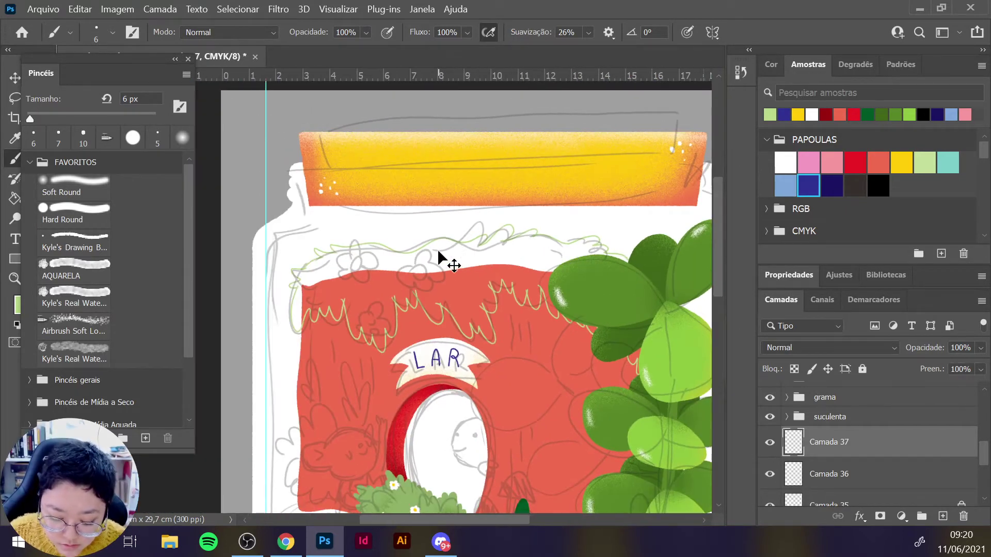
pyautogui.press('g')
pyautogui.click(450, 280)
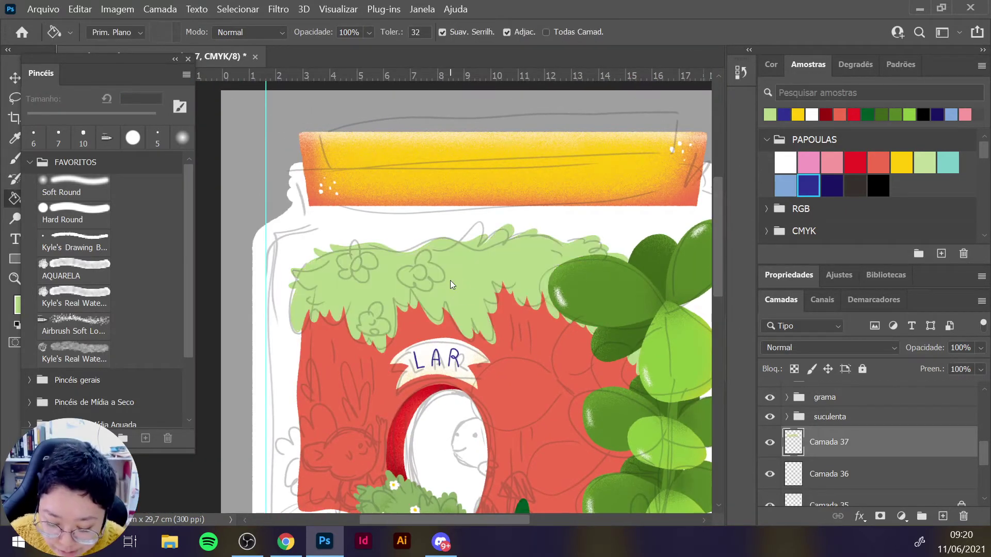
# Set up the Airbrush Soft brush at 102 px in bright green and lock the transparent pixels of the foliage layer Camada 37.
pyautogui.scroll(3, 450, 280)
pyautogui.click(74, 327)
pyautogui.click(144, 114)
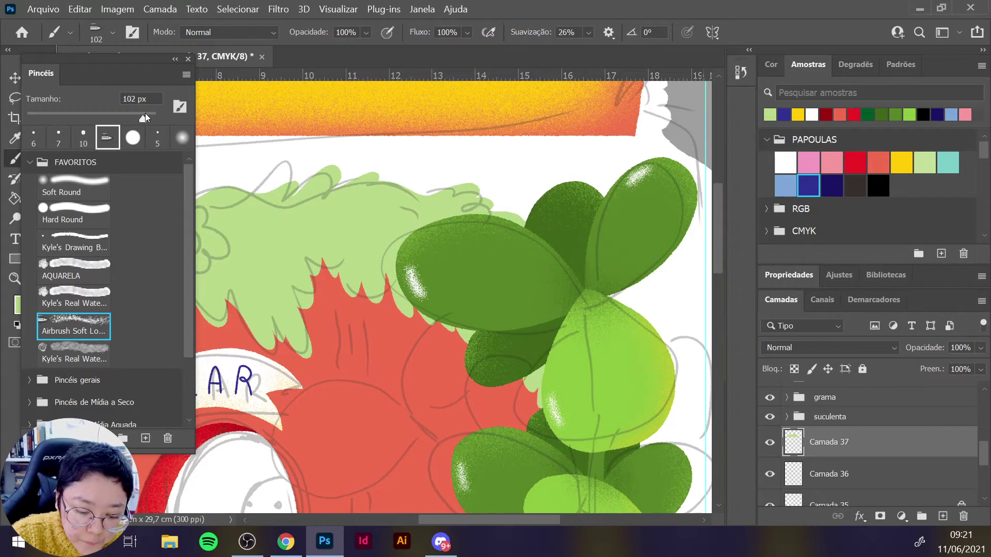
pyautogui.click(911, 114)
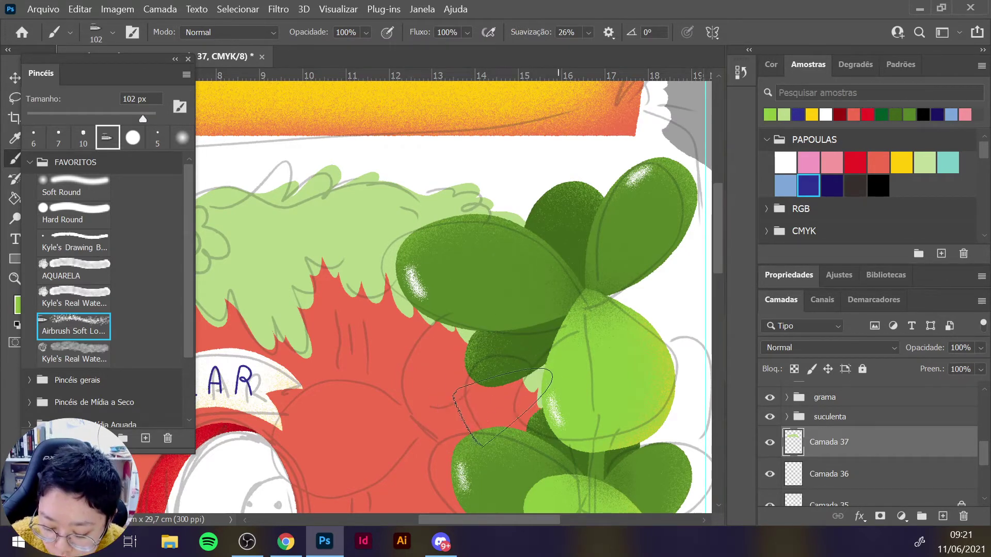
pyautogui.moveTo(481, 191)
pyautogui.mouseDown()
pyautogui.moveTo(485, 239)
pyautogui.moveTo(524, 245)
pyautogui.mouseUp()
pyautogui.hotkey('ctrl', 'z')
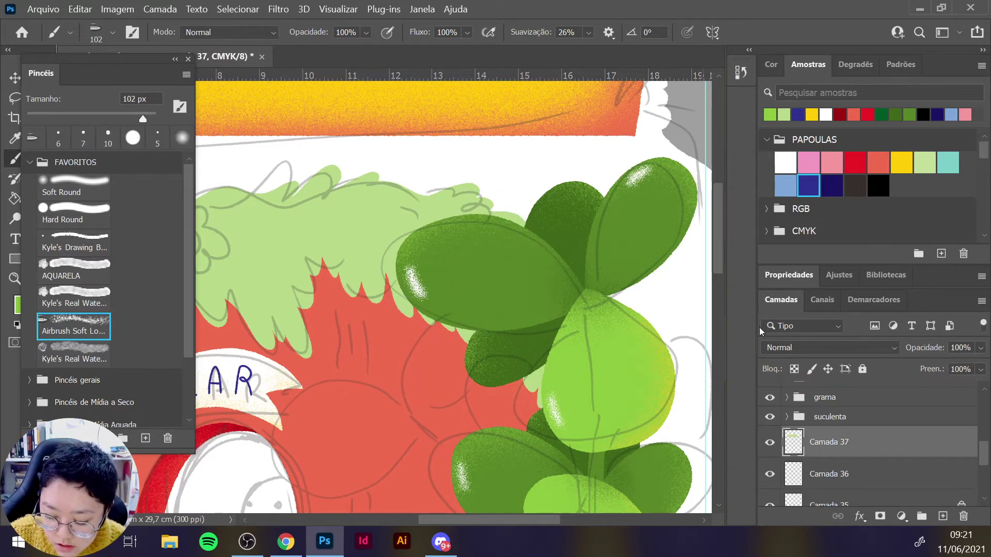
pyautogui.click(794, 369)
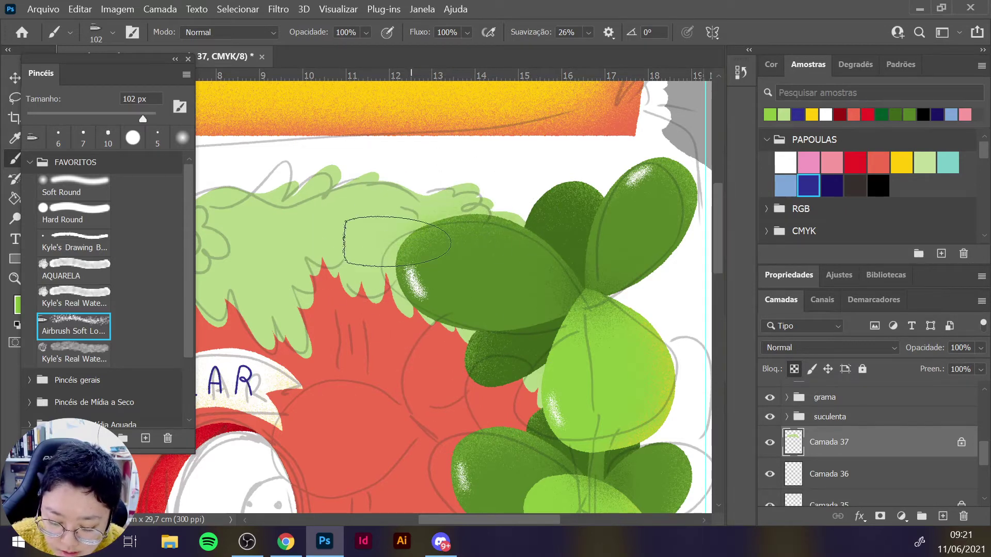
# Airbrush green shading onto the foliage around the succulent, sampling the succulent's dark green for the hanging lower tips.
pyautogui.moveTo(486, 214); pyautogui.dragTo(573, 224)
pyautogui.keyDown('alt'); pyautogui.click(666, 233); pyautogui.keyUp('alt')
pyautogui.moveTo(609, 235); pyautogui.dragTo(555, 261)
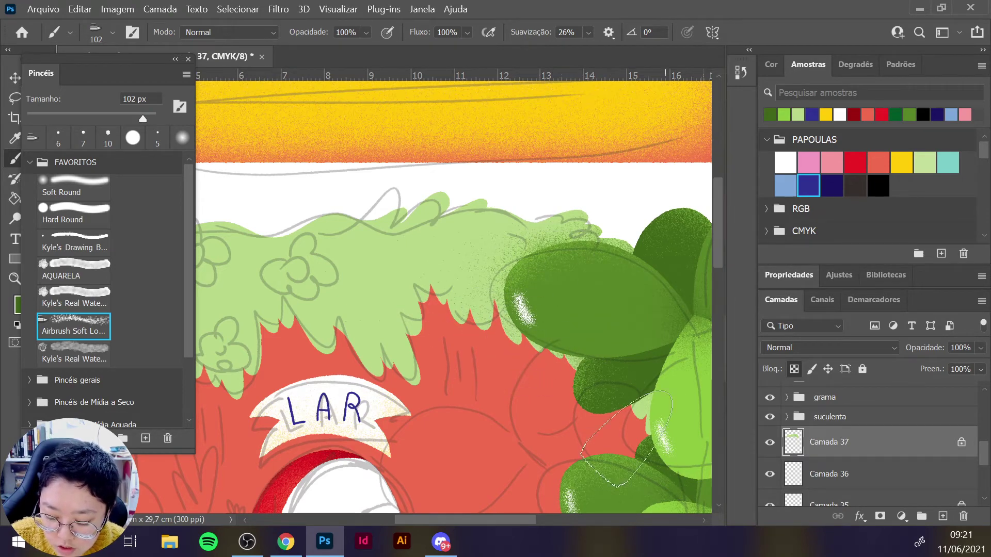
pyautogui.moveTo(512, 273); pyautogui.dragTo(647, 244)
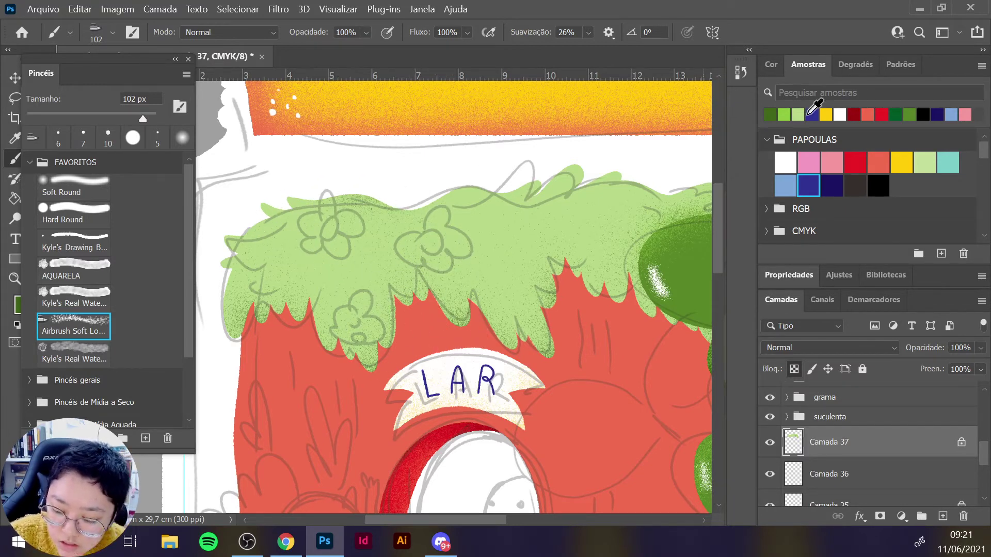
# Airbrush yellow highlights along the upper tips of the foliage with the 102 px brush.
pyautogui.click(826, 114)
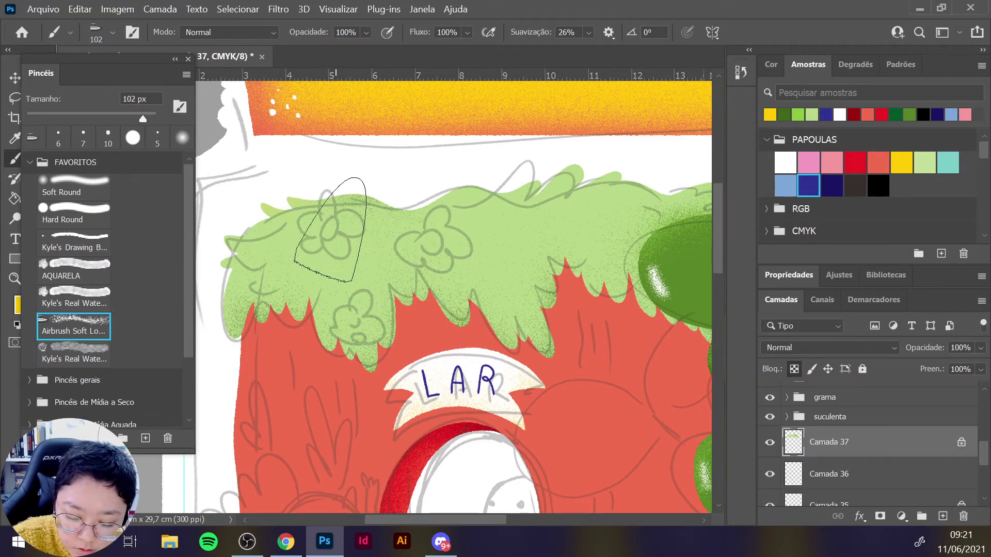
pyautogui.moveTo(266, 207); pyautogui.dragTo(310, 203)
pyautogui.moveTo(516, 258); pyautogui.dragTo(413, 275)
pyautogui.moveTo(478, 186); pyautogui.dragTo(457, 195)
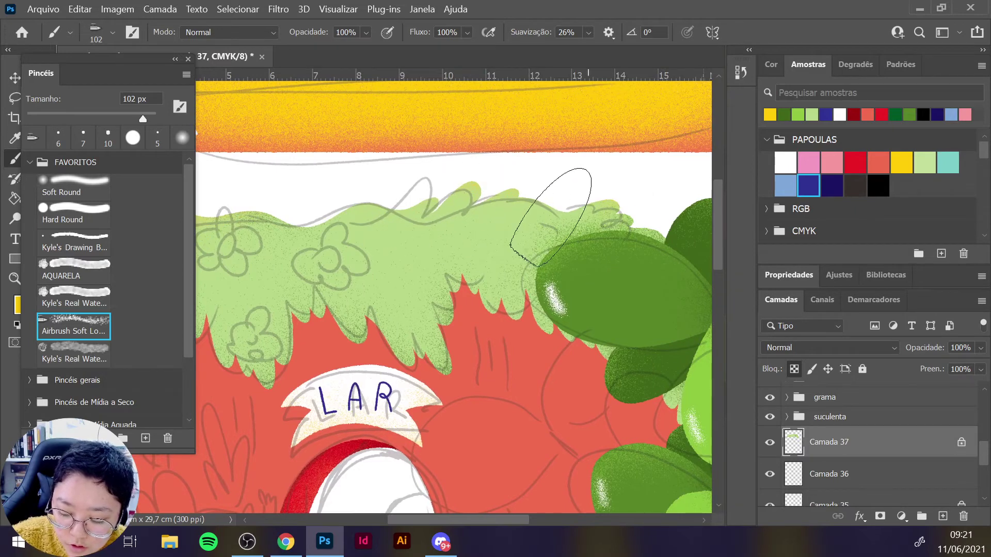
pyautogui.moveTo(614, 205); pyautogui.dragTo(598, 202)
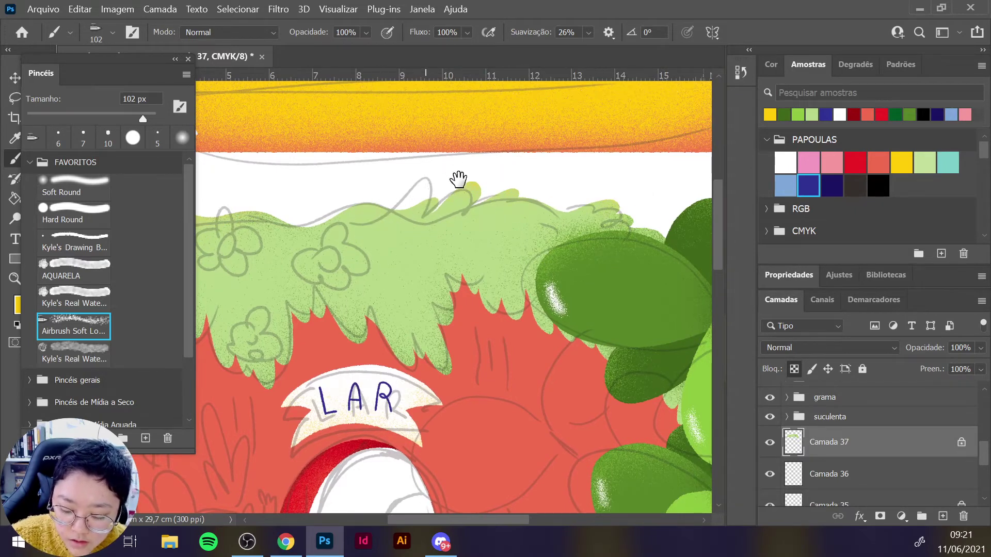
pyautogui.moveTo(438, 183); pyautogui.dragTo(575, 153)
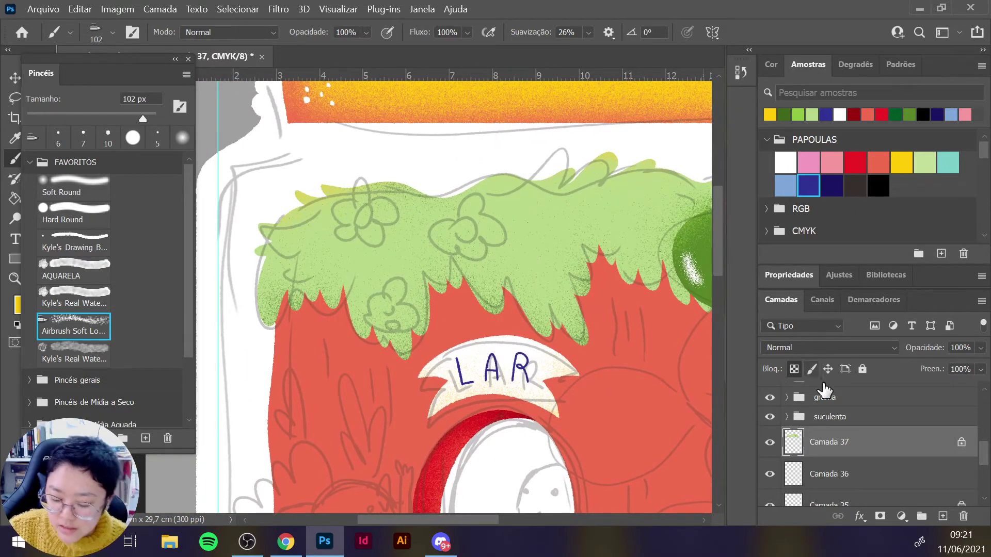
# Add a new layer clipped to the foliage and shade jagged lassoed leaf clumps in dark green with the 102 px airbrush.
pyautogui.click(943, 516)
pyautogui.hotkey('ctrl', 'alt', 'g')
pyautogui.press('l')
pyautogui.moveTo(265, 256)
pyautogui.mouseDown()
pyautogui.moveTo(311, 262)
pyautogui.moveTo(280, 366)
pyautogui.moveTo(330, 235)
pyautogui.mouseUp()
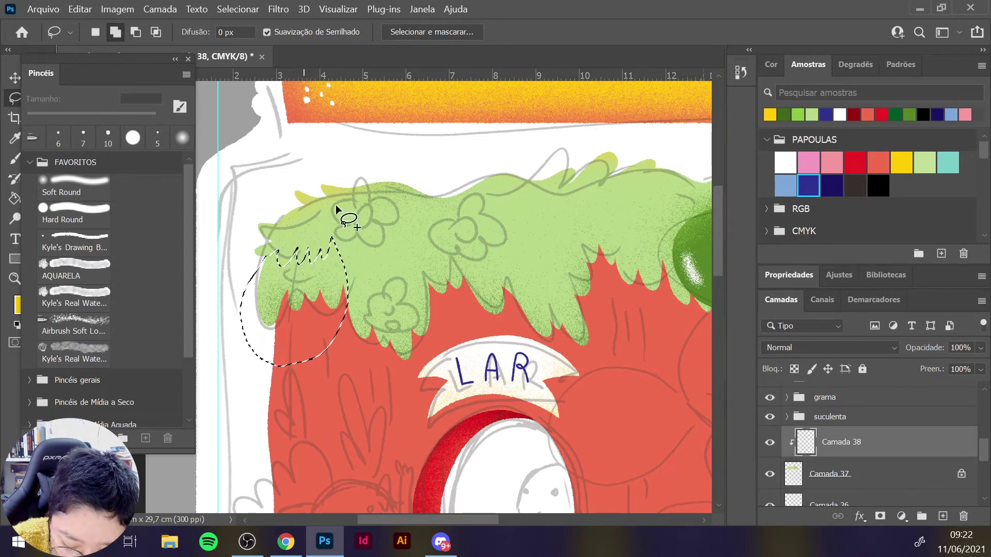
pyautogui.moveTo(435, 234)
pyautogui.mouseDown()
pyautogui.moveTo(416, 354)
pyautogui.moveTo(394, 206)
pyautogui.moveTo(403, 243)
pyautogui.mouseUp()
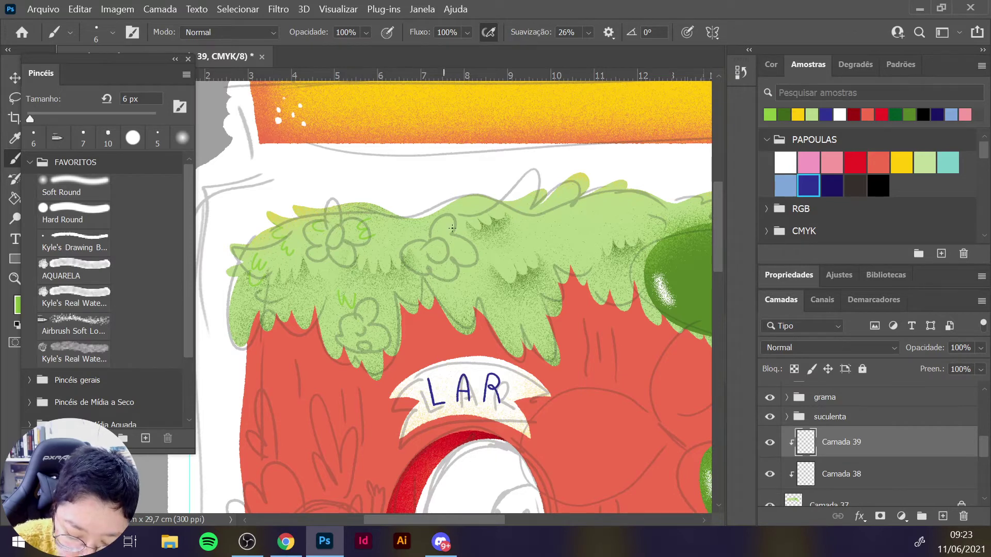
# Draw small zigzag leaf marks across the foliage in bright green with the 6 px brush on clipped layer Camada 39.
pyautogui.moveTo(447, 263)
pyautogui.mouseDown()
pyautogui.moveTo(456, 279)
pyautogui.moveTo(466, 267)
pyautogui.mouseUp()
pyautogui.moveTo(500, 299)
pyautogui.mouseDown()
pyautogui.moveTo(519, 308)
pyautogui.moveTo(529, 297)
pyautogui.mouseUp()
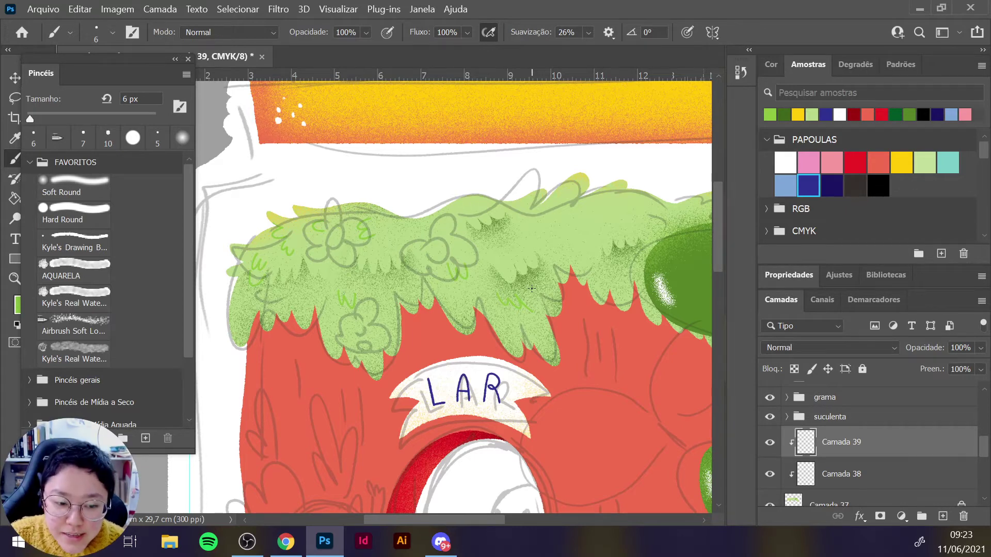
pyautogui.moveTo(537, 216)
pyautogui.mouseDown()
pyautogui.moveTo(558, 228)
pyautogui.moveTo(542, 241)
pyautogui.moveTo(588, 226)
pyautogui.moveTo(581, 237)
pyautogui.moveTo(631, 199)
pyautogui.moveTo(656, 229)
pyautogui.moveTo(640, 245)
pyautogui.moveTo(644, 225)
pyautogui.mouseUp()
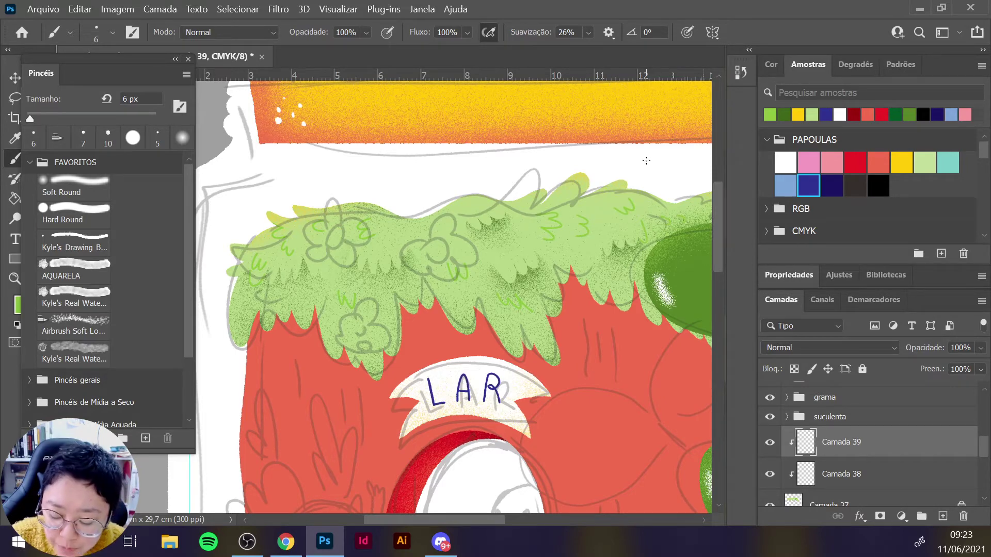
pyautogui.moveTo(432, 232)
pyautogui.mouseDown()
pyautogui.moveTo(454, 232)
pyautogui.moveTo(470, 248)
pyautogui.mouseUp()
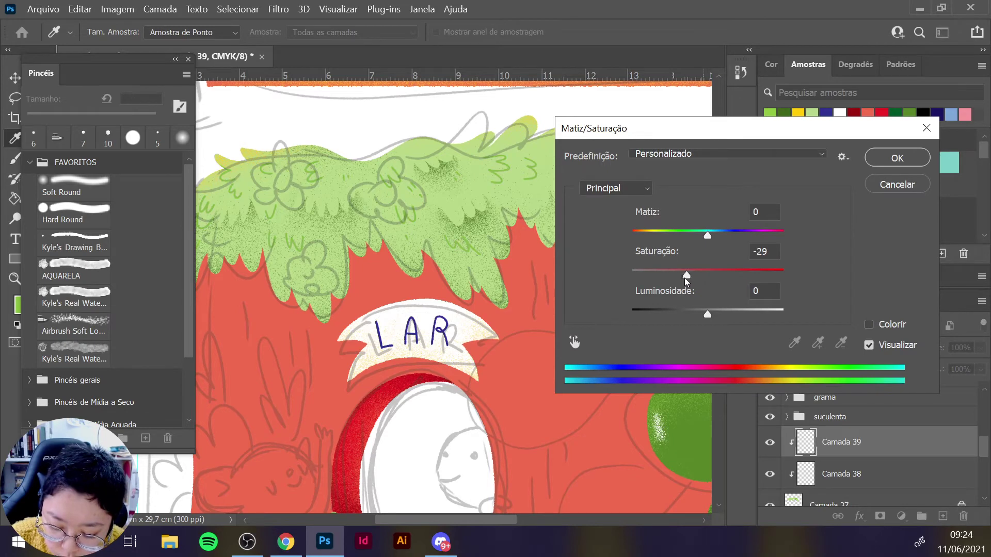
# Reduce the saturation of the leaf marks on Camada 39 to -22 with Hue/Saturation.
pyautogui.moveTo(683, 276); pyautogui.dragTo(691, 275)
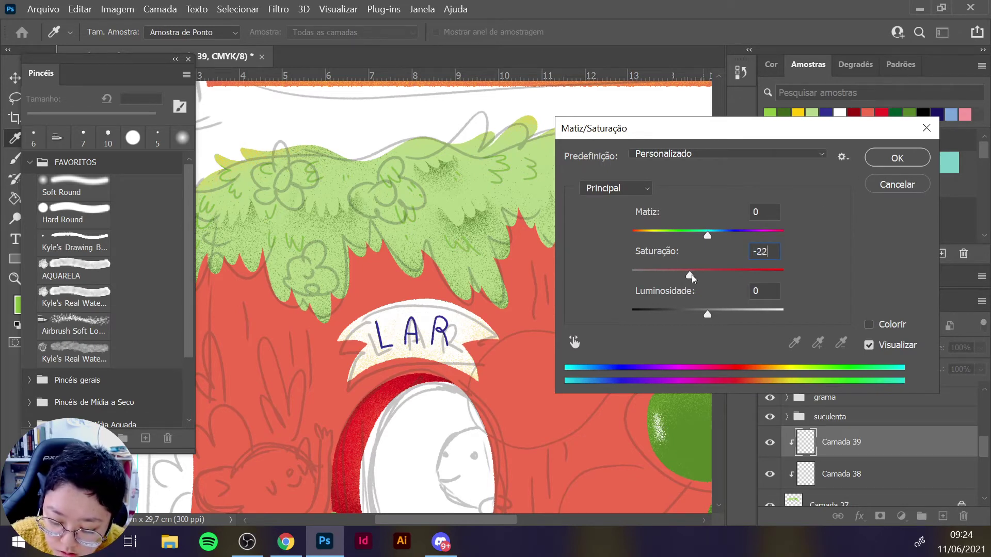
pyautogui.click(878, 154)
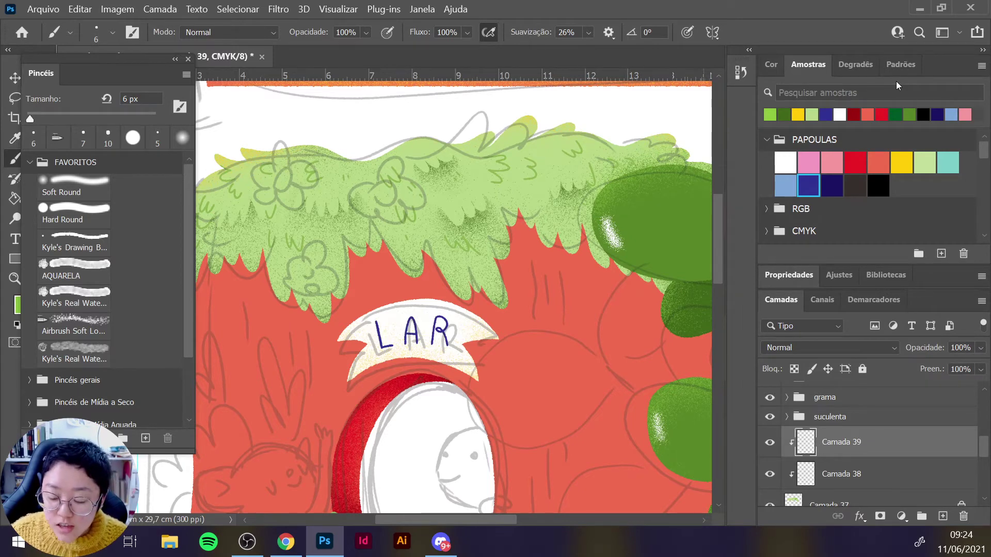
pyautogui.scroll(-4, 515, 232)
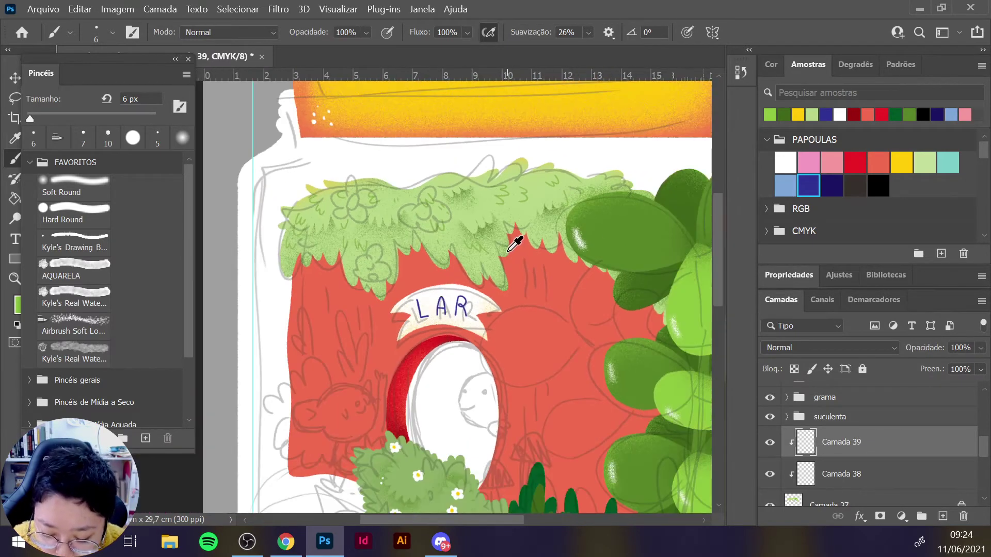
pyautogui.scroll(-1, 477, 189)
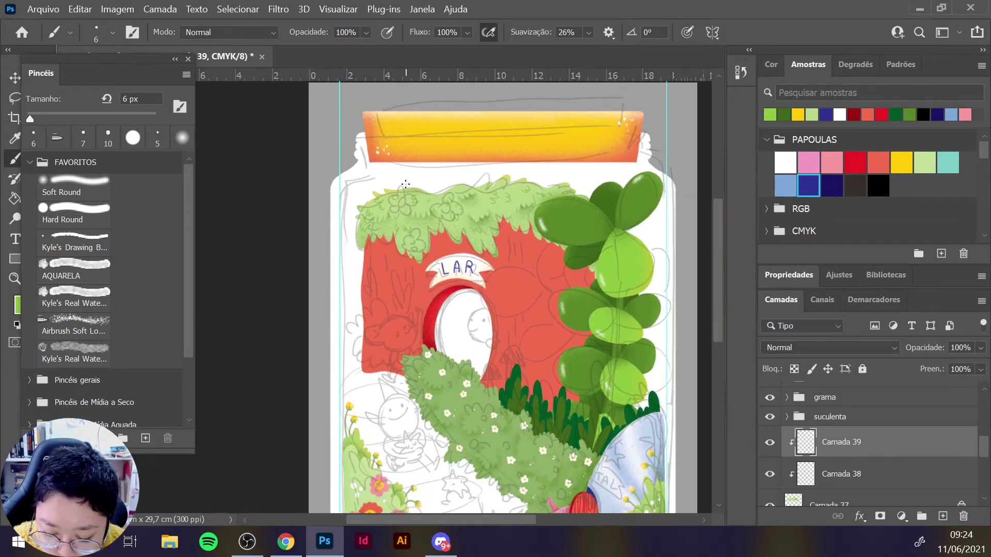
# Draw fine bright green blades along the edges of the foliage's left part, on layer Camada 40 beneath it with the 6 px brush.
pyautogui.scroll(1, 408, 183)
pyautogui.scroll(2, 407, 183)
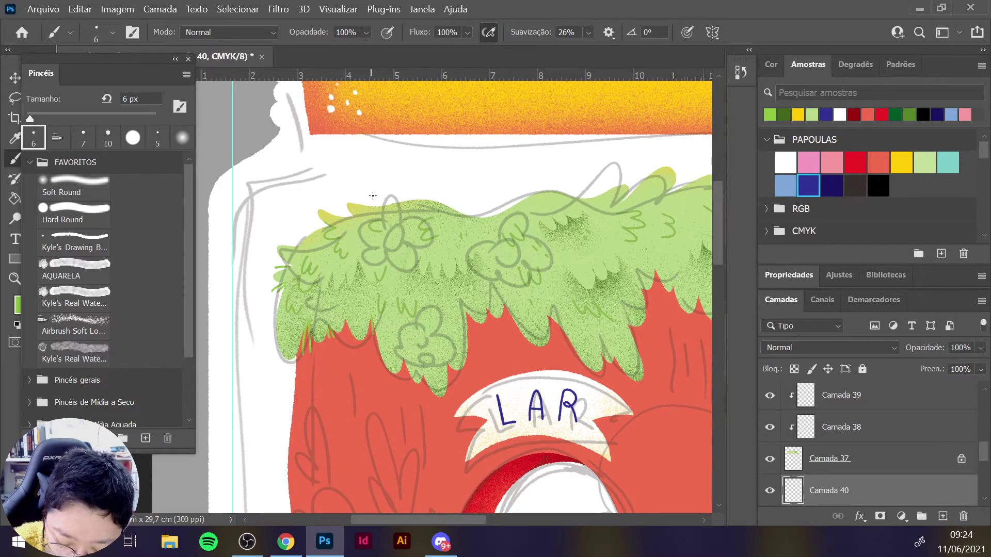
pyautogui.moveTo(350, 215)
pyautogui.mouseDown()
pyautogui.moveTo(340, 205)
pyautogui.moveTo(316, 221)
pyautogui.mouseUp()
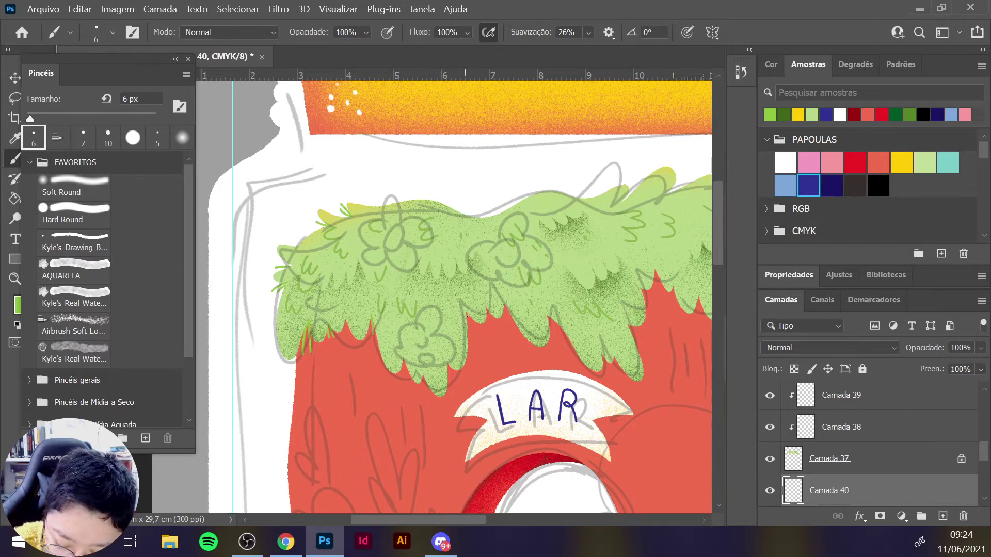
pyautogui.moveTo(466, 313); pyautogui.dragTo(473, 324)
pyautogui.moveTo(453, 362)
pyautogui.mouseDown()
pyautogui.moveTo(459, 387)
pyautogui.moveTo(452, 368)
pyautogui.moveTo(402, 373)
pyautogui.mouseUp()
pyautogui.moveTo(553, 323); pyautogui.dragTo(555, 341)
pyautogui.moveTo(554, 321); pyautogui.dragTo(562, 341)
pyautogui.moveTo(631, 325); pyautogui.dragTo(643, 338)
pyautogui.moveTo(661, 271); pyautogui.dragTo(658, 292)
# Continue the fine bright green blades along the foliage's right edges, up to and below the succulent's upper leaf.
pyautogui.moveTo(625, 202)
pyautogui.mouseDown()
pyautogui.moveTo(637, 178)
pyautogui.moveTo(694, 176)
pyautogui.moveTo(489, 202)
pyautogui.mouseUp()
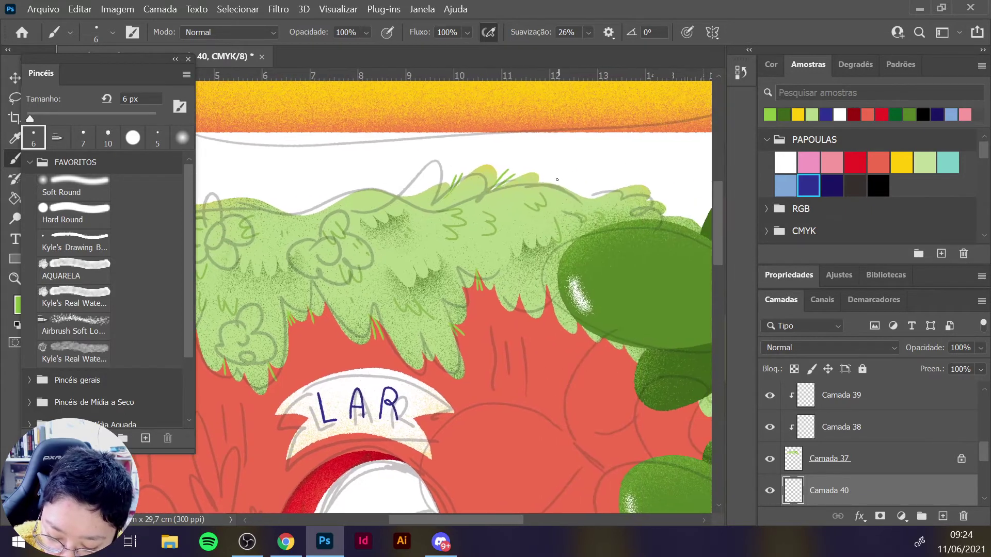
pyautogui.moveTo(551, 182); pyautogui.dragTo(565, 185)
pyautogui.moveTo(663, 197); pyautogui.dragTo(649, 200)
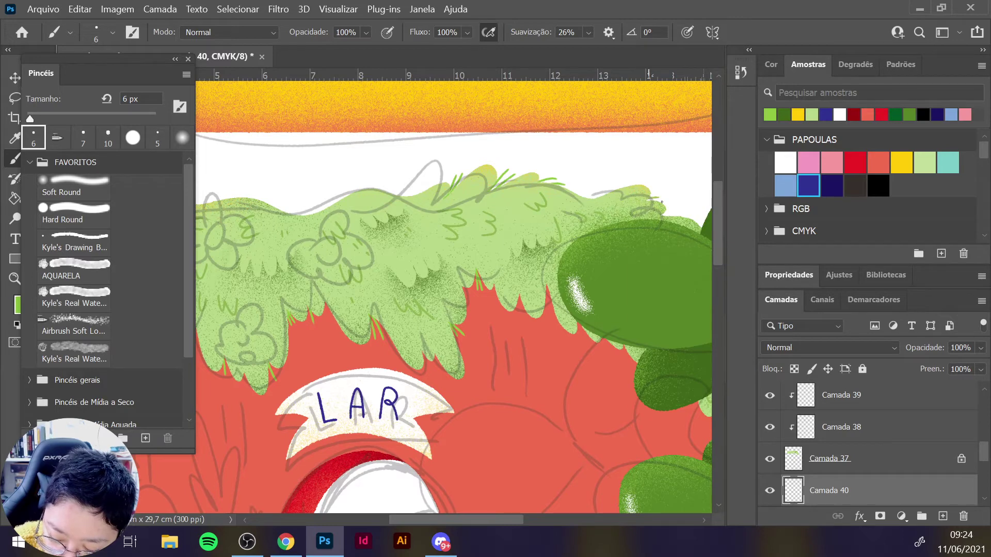
pyautogui.moveTo(547, 287); pyautogui.dragTo(548, 310)
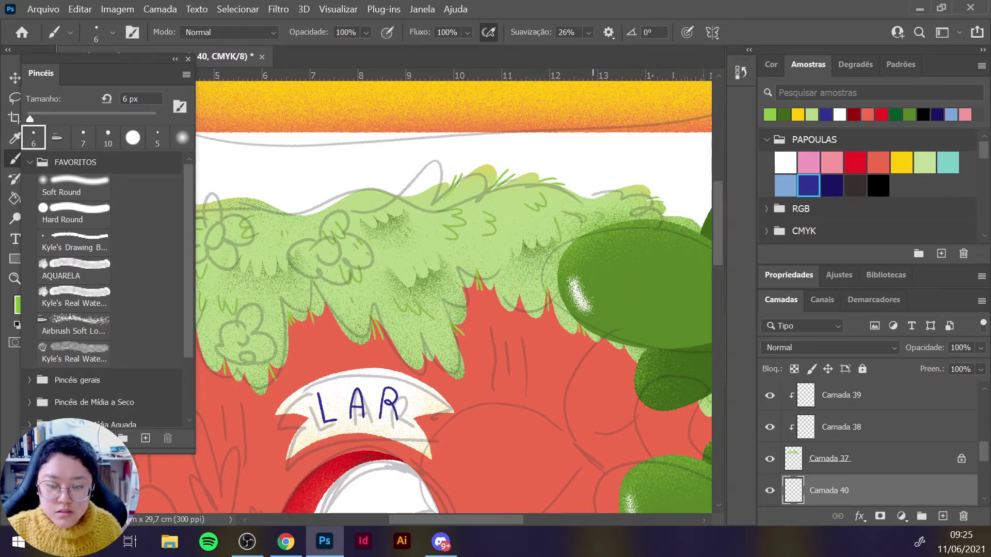
pyautogui.moveTo(593, 298); pyautogui.dragTo(481, 323)
pyautogui.moveTo(552, 241); pyautogui.dragTo(583, 240)
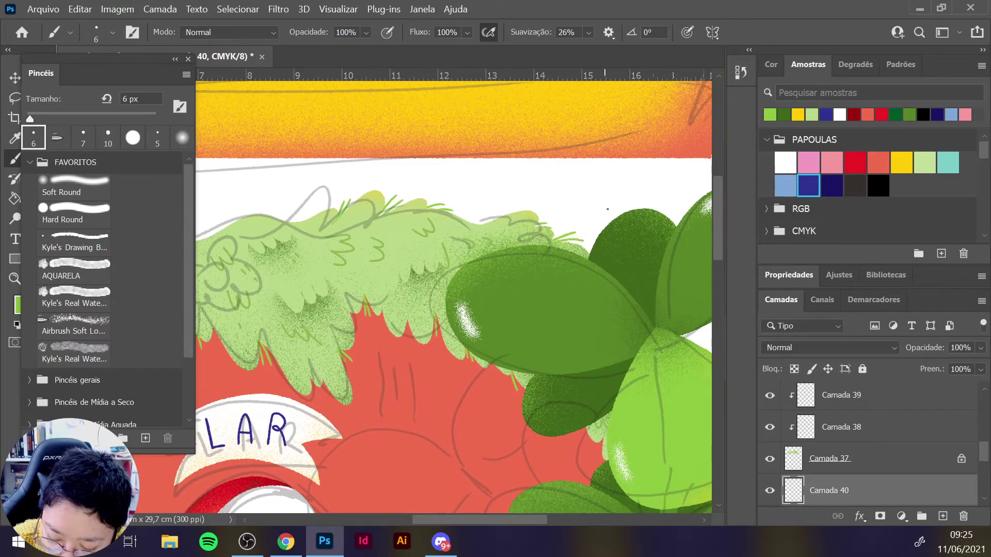
pyautogui.moveTo(603, 437); pyautogui.dragTo(598, 462)
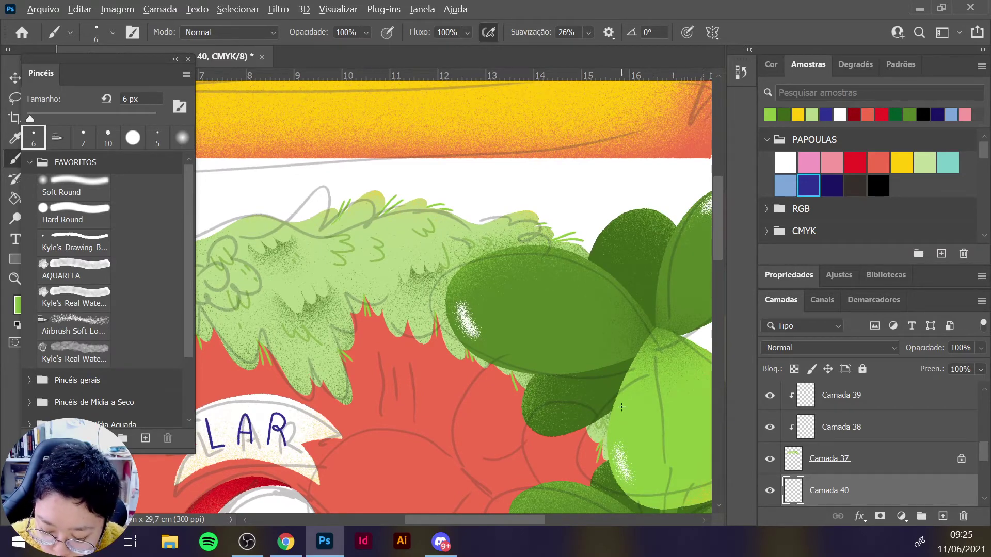
# Add a new layer and place it above the foliage's clipped layers, just below the suculenta group.
pyautogui.scroll(-2, 622, 408)
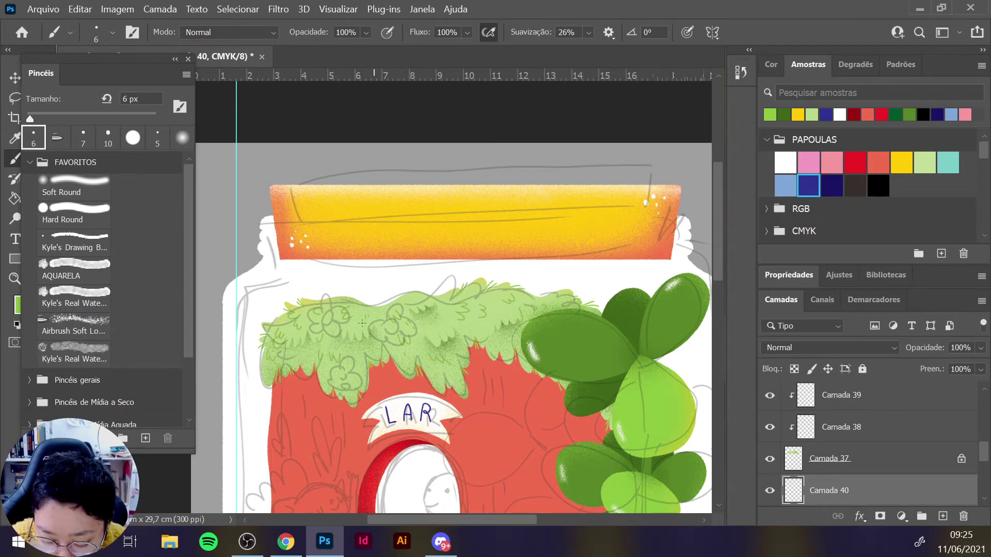
pyautogui.scroll(-2, 342, 322)
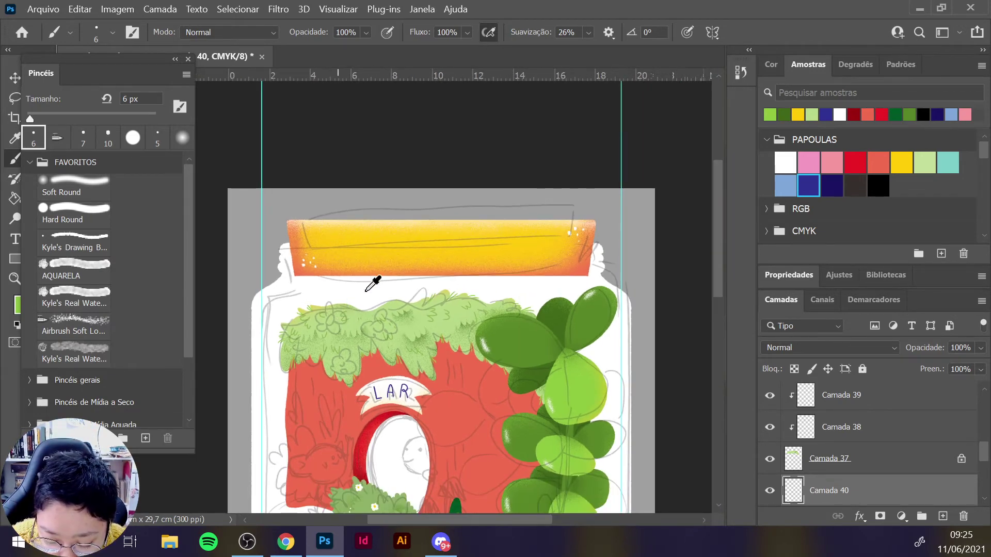
pyautogui.scroll(3, 362, 279)
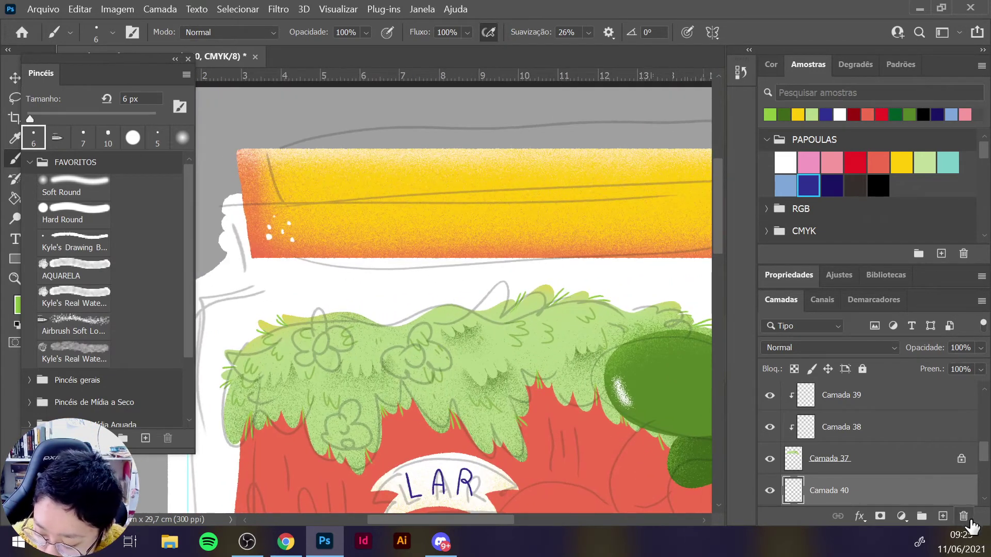
pyautogui.click(941, 516)
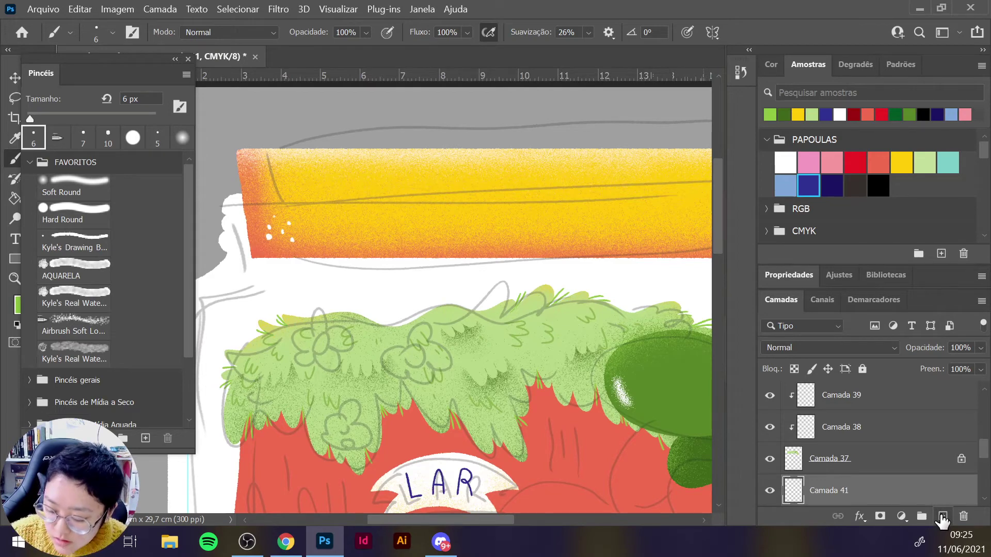
pyautogui.moveTo(897, 497); pyautogui.dragTo(924, 416)
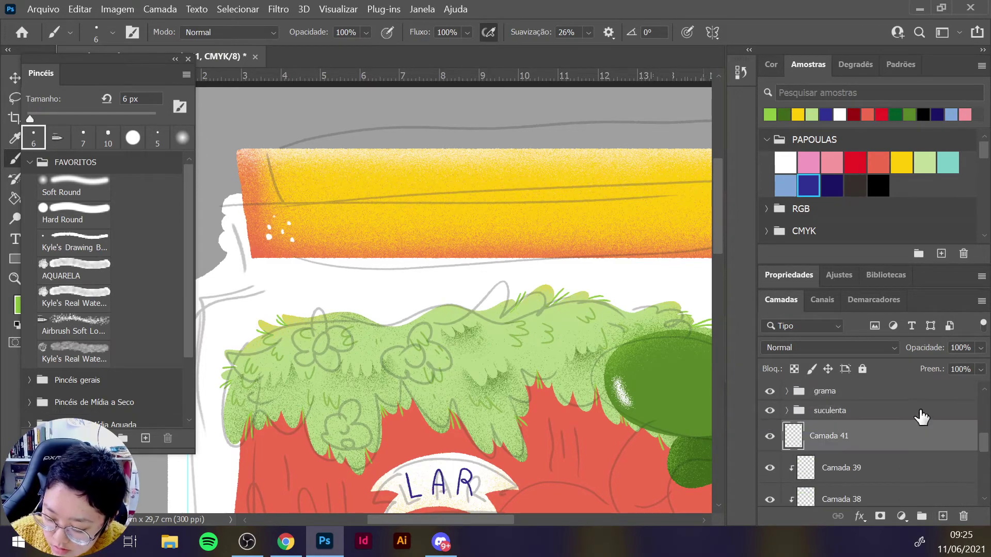
# Draw small pink flower outlines over the left and middle foliage with the 6 px brush on layer Camada 41.
pyautogui.click(964, 114)
pyautogui.moveTo(373, 325)
pyautogui.mouseDown()
pyautogui.moveTo(371, 316)
pyautogui.moveTo(380, 326)
pyautogui.mouseUp()
pyautogui.moveTo(296, 330)
pyautogui.mouseDown()
pyautogui.moveTo(304, 324)
pyautogui.moveTo(287, 333)
pyautogui.moveTo(297, 342)
pyautogui.moveTo(302, 325)
pyautogui.mouseUp()
pyautogui.moveTo(262, 360)
pyautogui.mouseDown()
pyautogui.moveTo(273, 375)
pyautogui.moveTo(275, 360)
pyautogui.mouseUp()
pyautogui.moveTo(290, 396)
pyautogui.mouseDown()
pyautogui.moveTo(292, 415)
pyautogui.moveTo(293, 401)
pyautogui.moveTo(221, 429)
pyautogui.moveTo(231, 430)
pyautogui.moveTo(229, 413)
pyautogui.mouseUp()
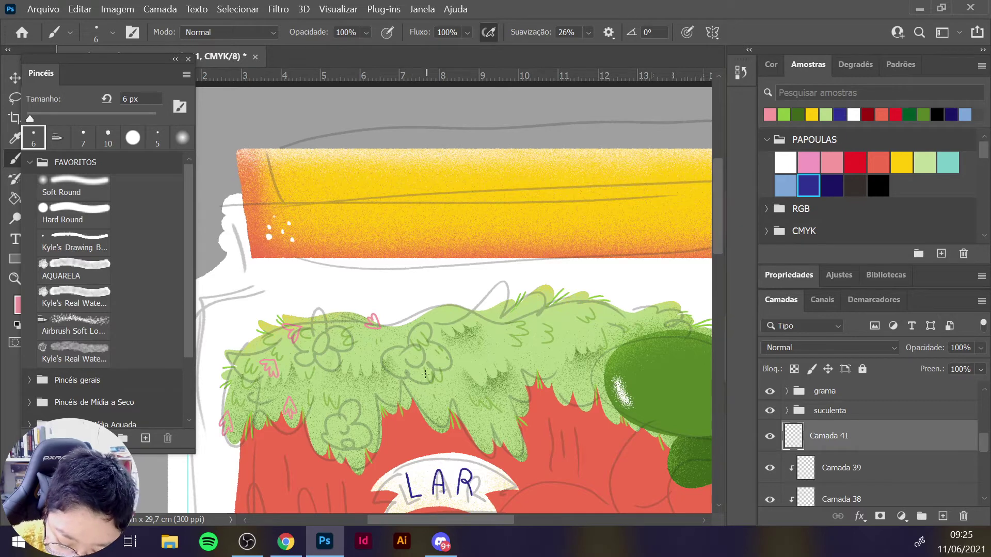
pyautogui.moveTo(392, 341)
pyautogui.mouseDown()
pyautogui.moveTo(388, 315)
pyautogui.moveTo(400, 316)
pyautogui.moveTo(391, 324)
pyautogui.mouseUp()
pyautogui.moveTo(413, 399)
pyautogui.mouseDown()
pyautogui.moveTo(416, 409)
pyautogui.moveTo(411, 394)
pyautogui.moveTo(416, 409)
pyautogui.moveTo(421, 384)
pyautogui.moveTo(410, 387)
pyautogui.mouseUp()
pyautogui.hotkey('ctrl', 'z')
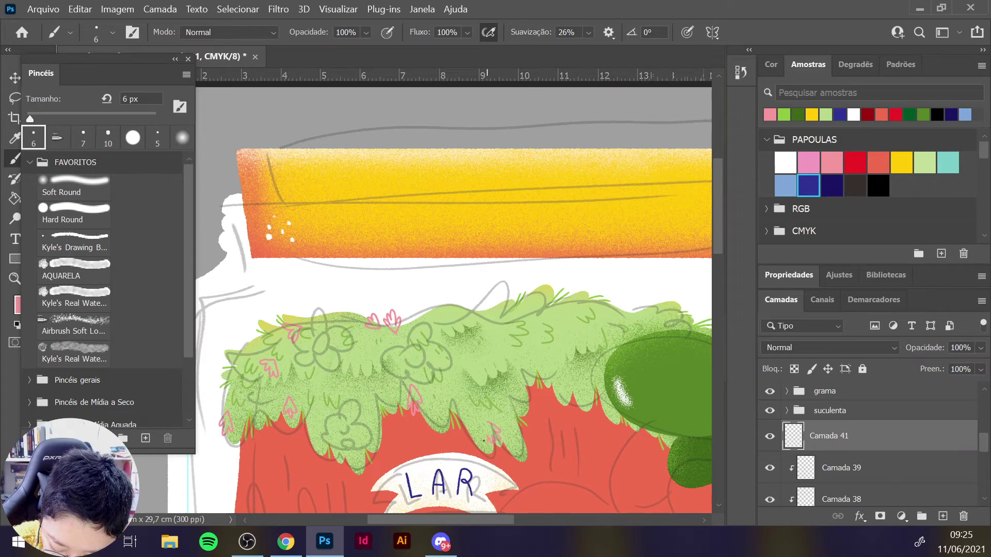
# Add more small pink flower outlines to the foliage from above the R of the banner to the succulent.
pyautogui.moveTo(503, 419)
pyautogui.mouseDown()
pyautogui.moveTo(509, 434)
pyautogui.moveTo(507, 417)
pyautogui.mouseUp()
pyautogui.moveTo(482, 299)
pyautogui.mouseDown()
pyautogui.moveTo(490, 305)
pyautogui.moveTo(471, 310)
pyautogui.mouseUp()
pyautogui.moveTo(572, 326)
pyautogui.mouseDown()
pyautogui.moveTo(573, 347)
pyautogui.moveTo(560, 326)
pyautogui.moveTo(573, 370)
pyautogui.moveTo(560, 344)
pyautogui.moveTo(570, 346)
pyautogui.mouseUp()
pyautogui.moveTo(584, 393)
pyautogui.mouseDown()
pyautogui.moveTo(578, 416)
pyautogui.moveTo(586, 393)
pyautogui.mouseUp()
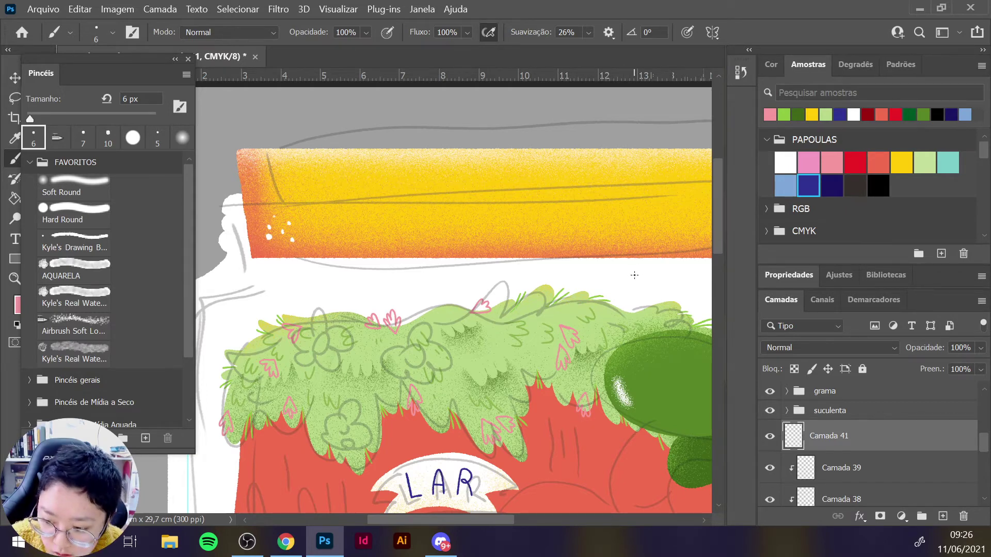
pyautogui.moveTo(657, 283); pyautogui.dragTo(621, 270)
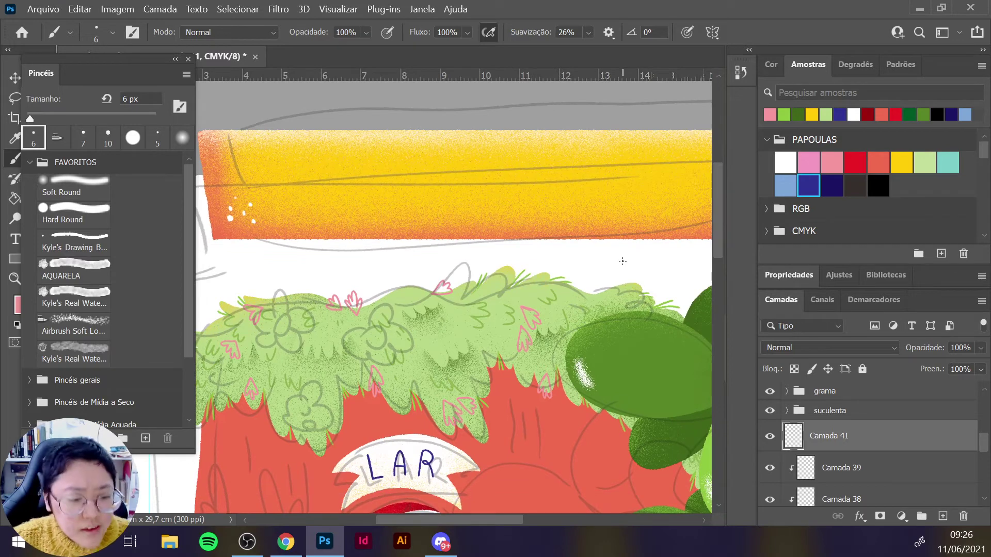